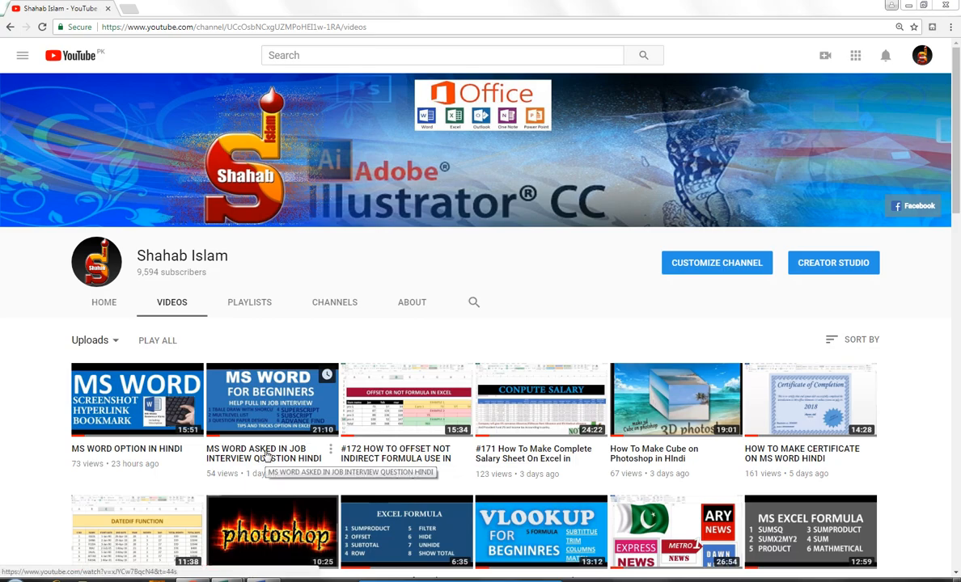
Step: Switch to the blank Book1 workbook in Excel and look over the What-If Analysis options
mouse_move(228, 578)
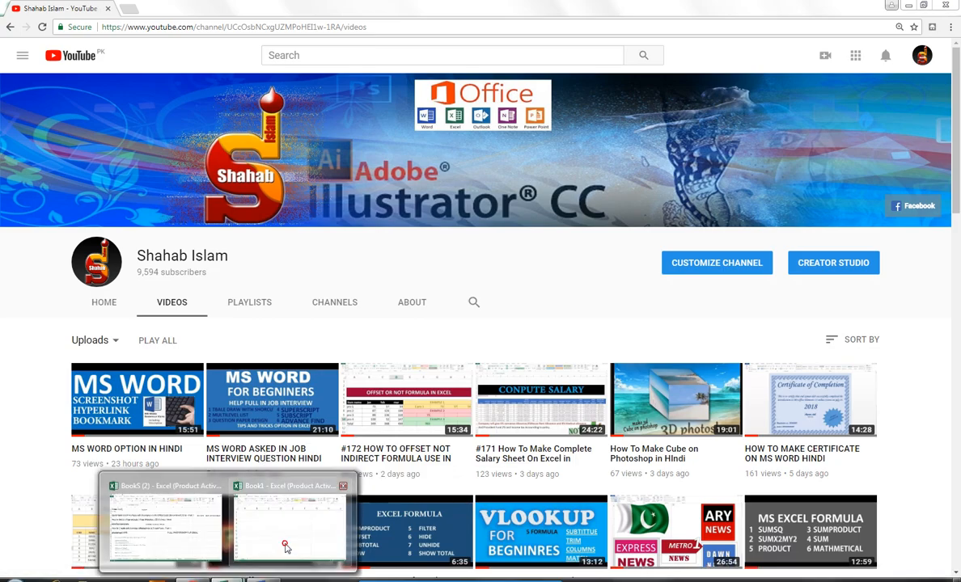
left_click(285, 549)
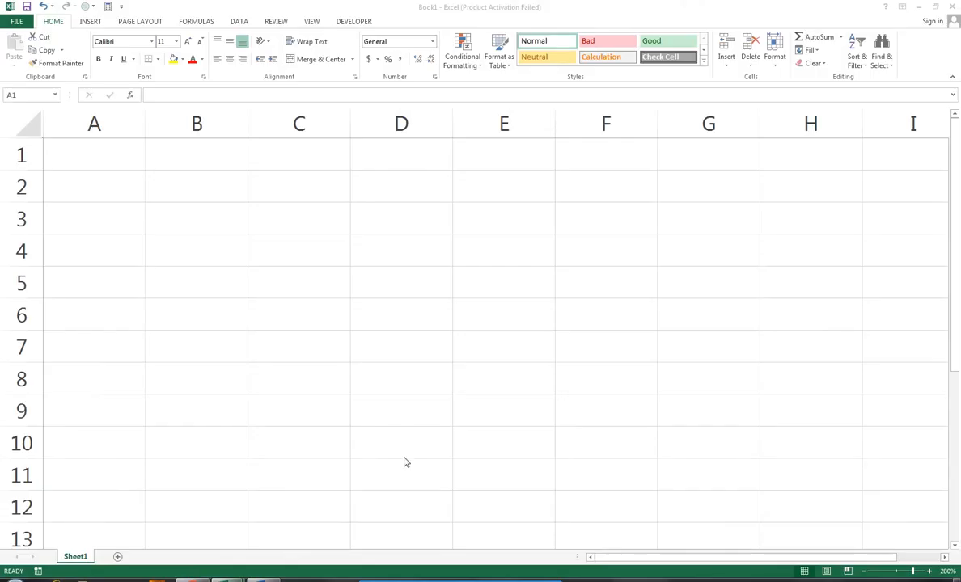
left_click(241, 23)
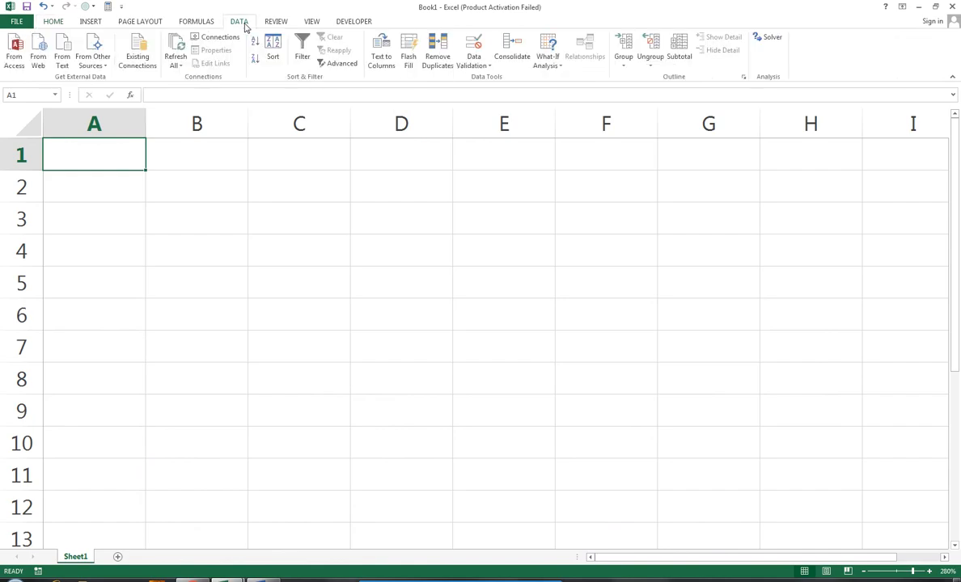
left_click(554, 73)
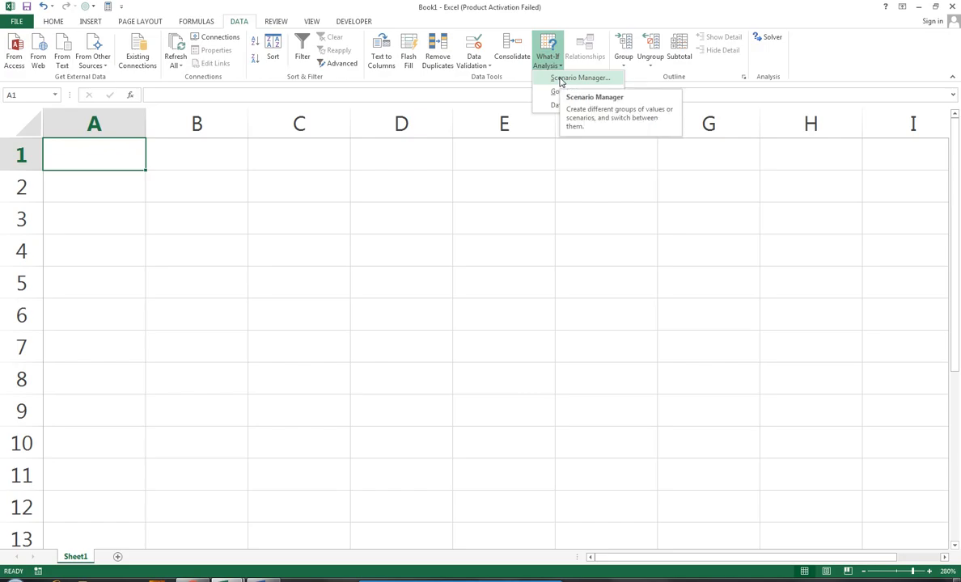
left_click(374, 185)
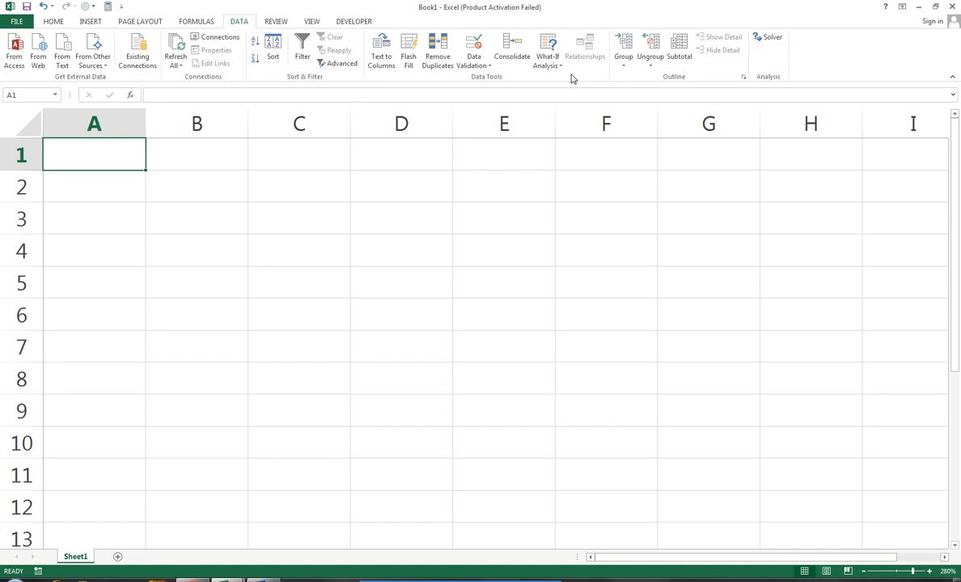
left_click(549, 62)
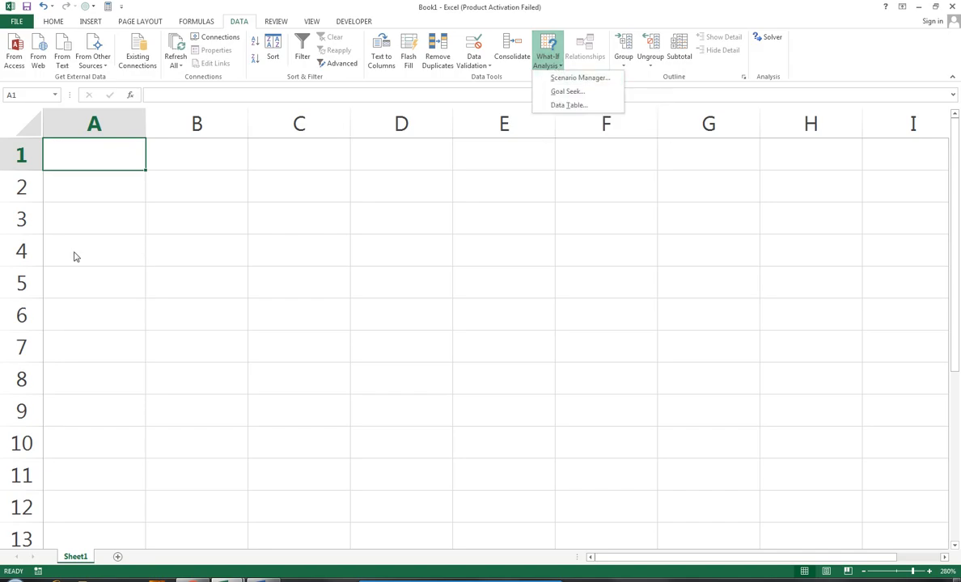
left_click(58, 217)
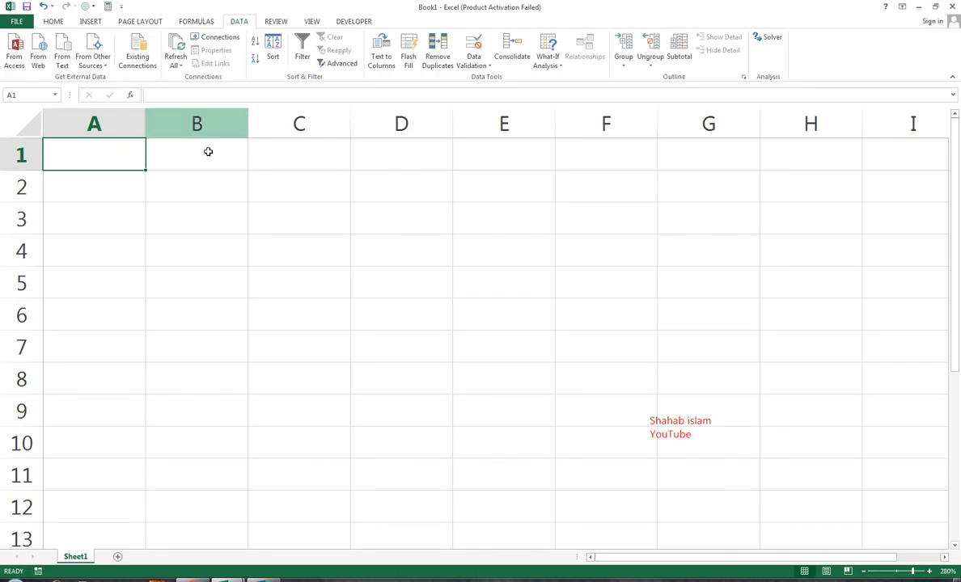
Step: Enter the three people's first names in uppercase in cells B3 to B5
left_click(207, 218)
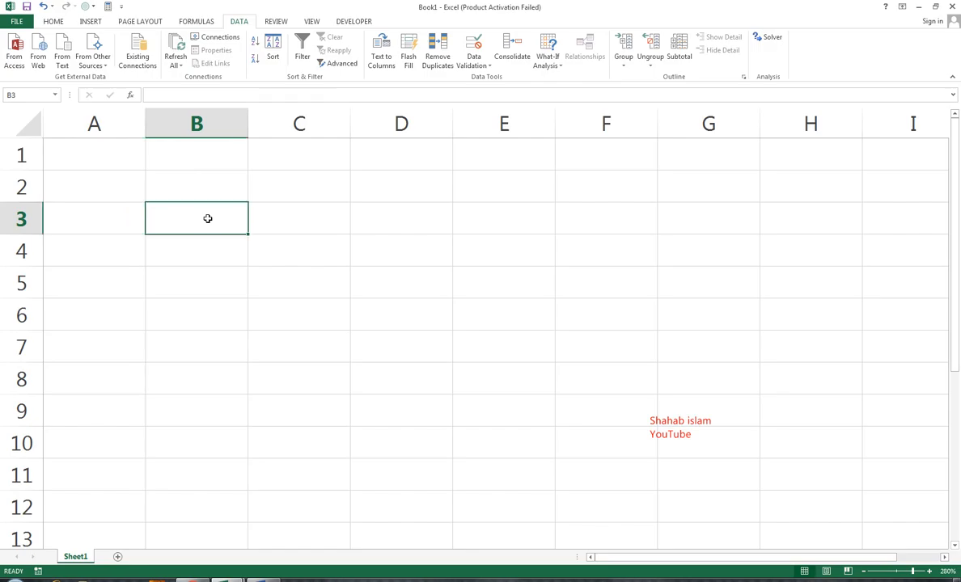
type("kafell")
key("Return")
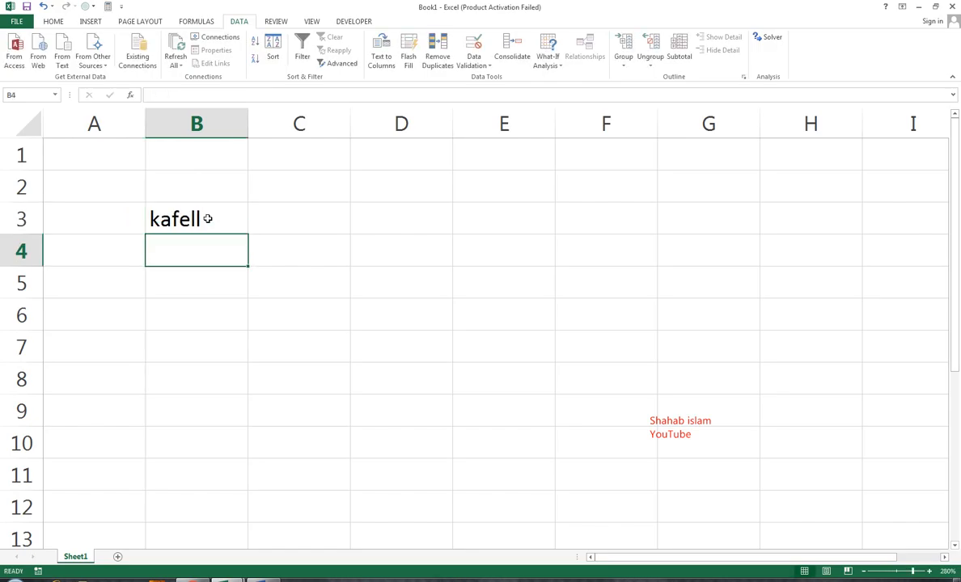
left_click(208, 219)
type("KAFE")
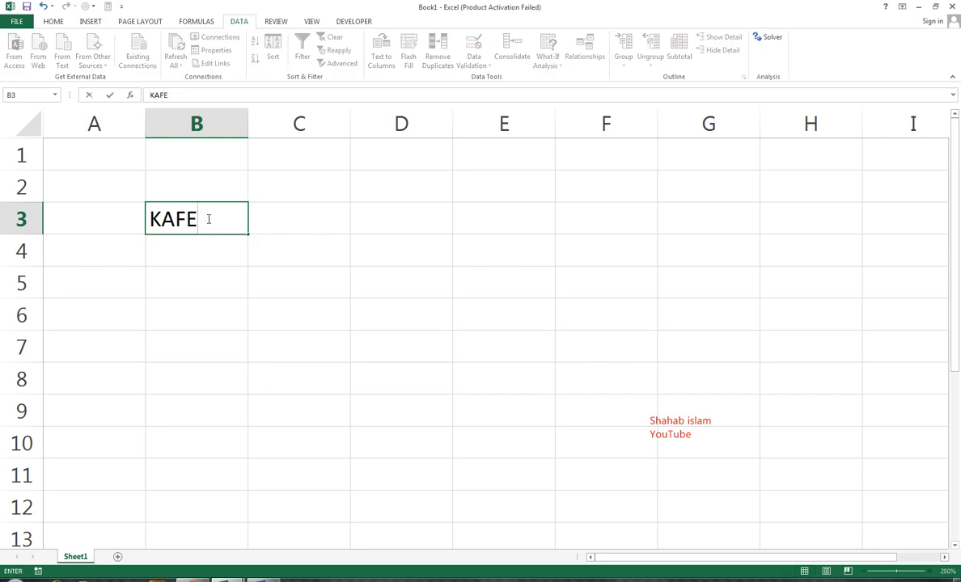
type("EL")
key("Return")
type("FAISAL")
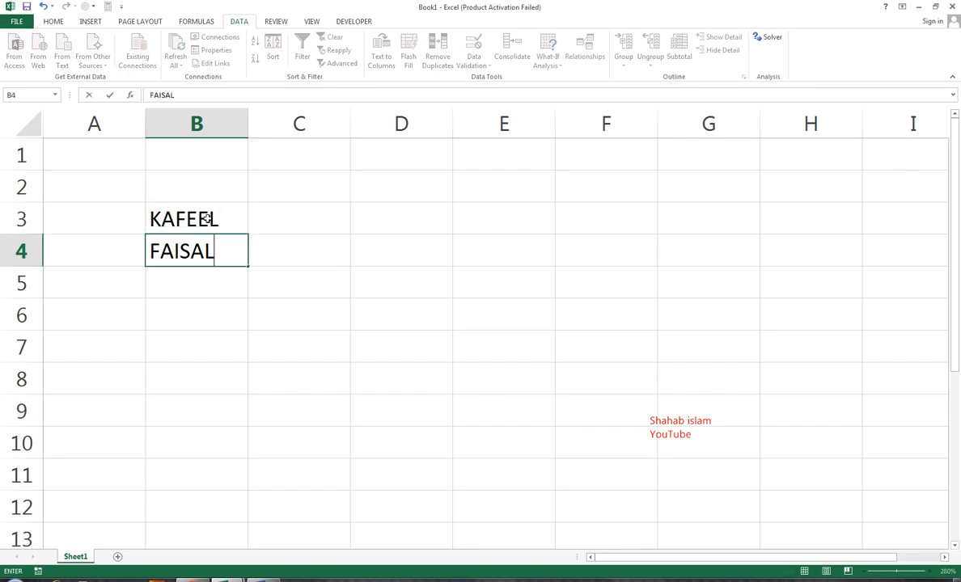
key("Return")
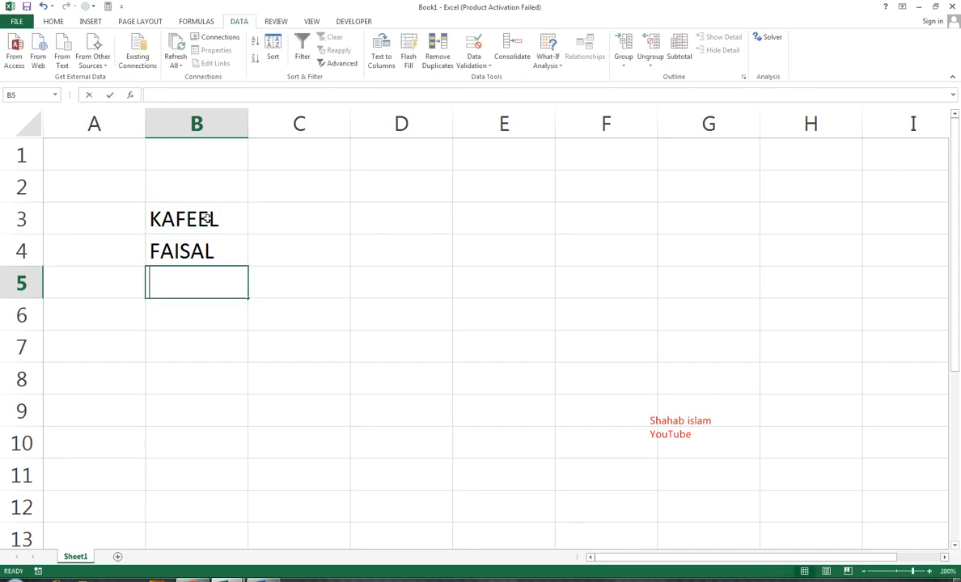
type("SHERAZ")
Step: Enter the amounts 15000, 2500 and 35000 beside the names in cells C3 to C5
key("Tab")
key("Up")
key("Up")
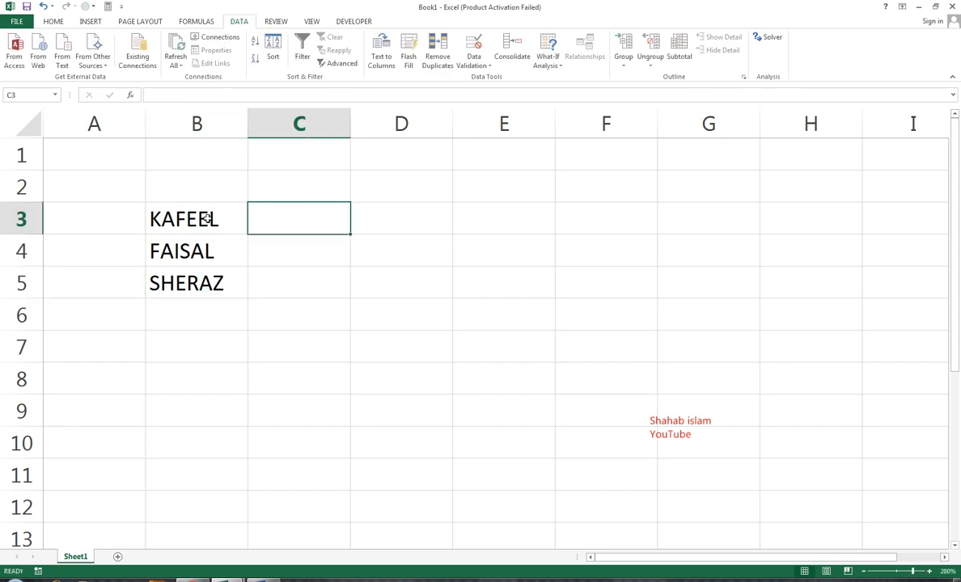
type("5")
key("BackSpace")
type("15000")
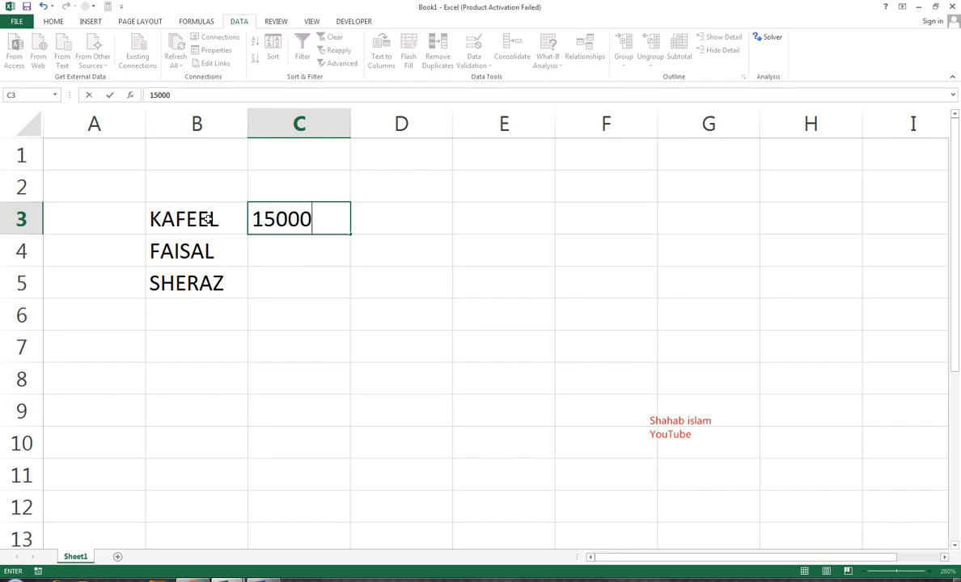
key("Return")
type("2500")
key("Return")
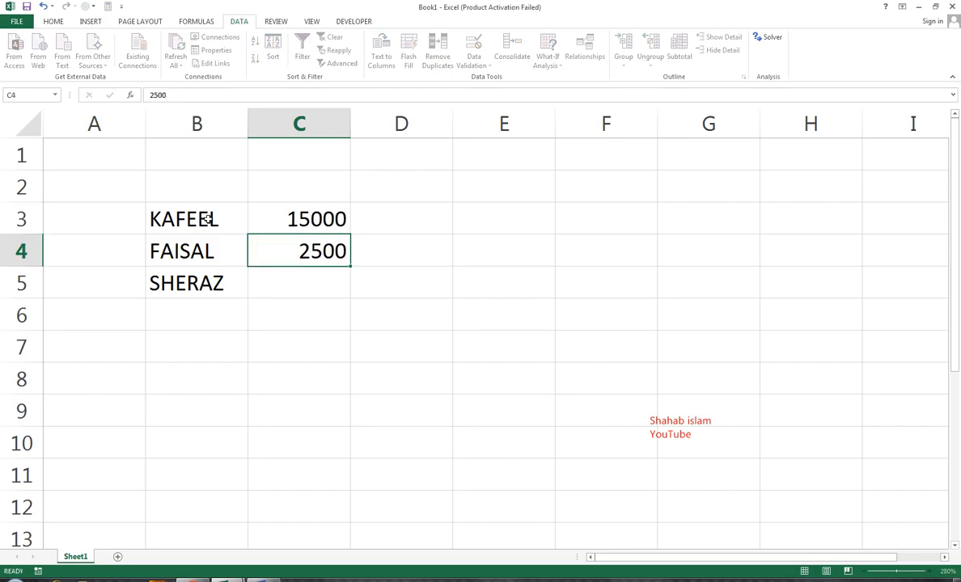
type("35000")
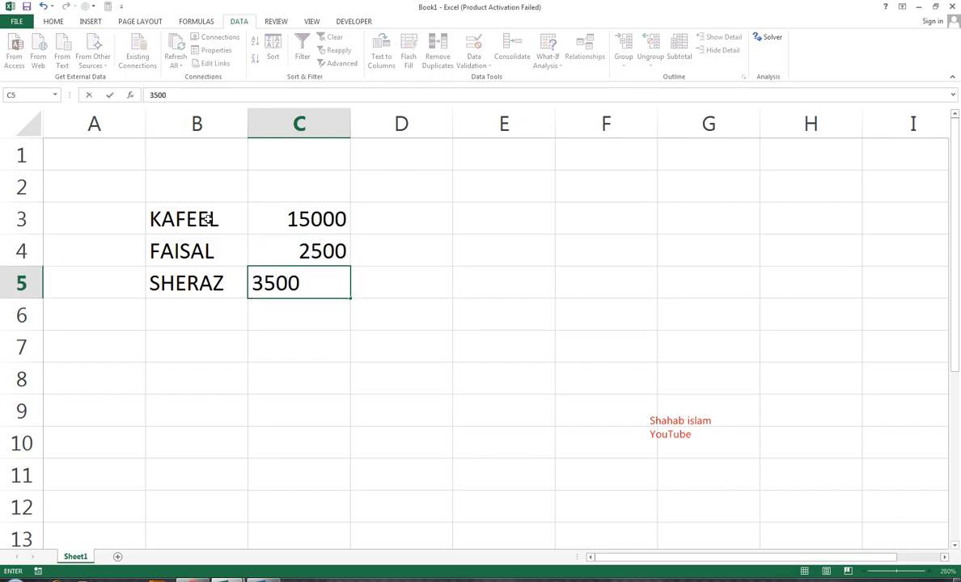
key("Return")
Step: Correct the amount for the second person in cell C4 to 25000
key("Up")
key("Up")
type("2500")
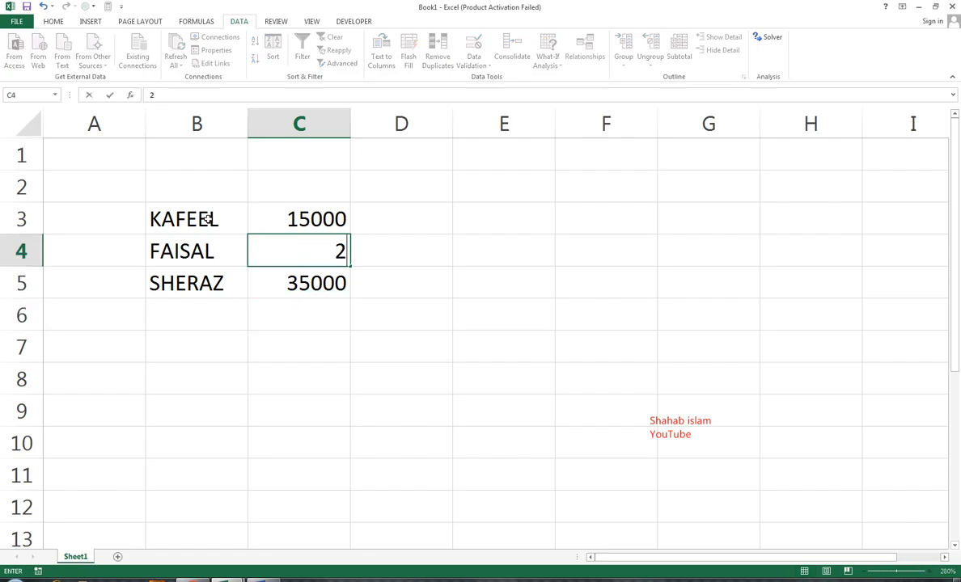
key("Escape")
key("Down")
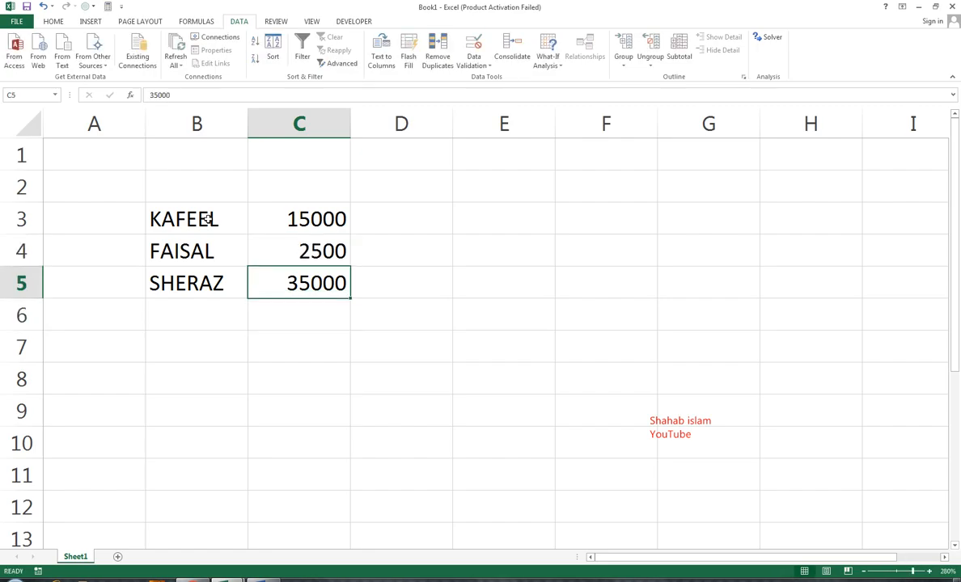
key("Up")
type("25000")
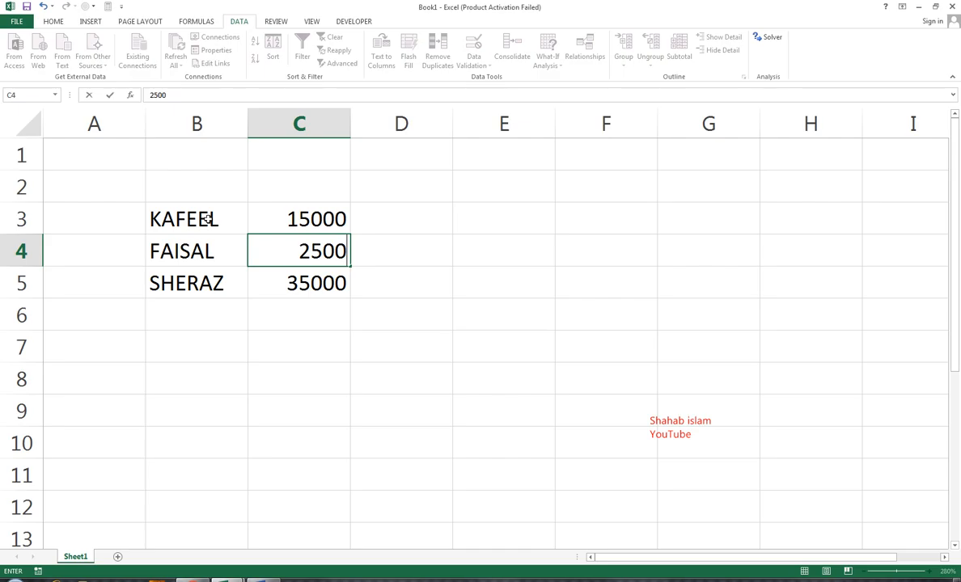
key("Return")
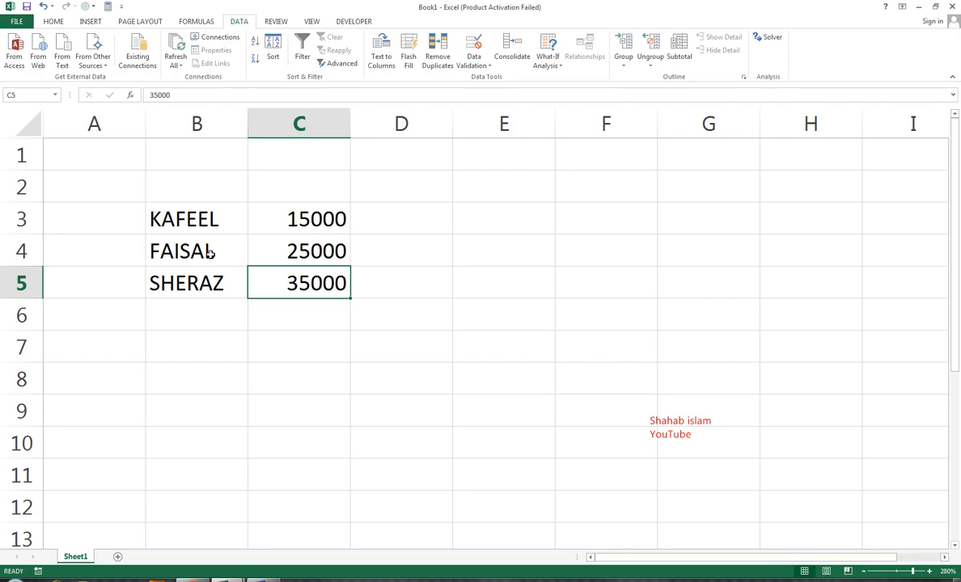
Step: Total the three amounts in cell C6 with an automatic SUM
left_click(229, 325)
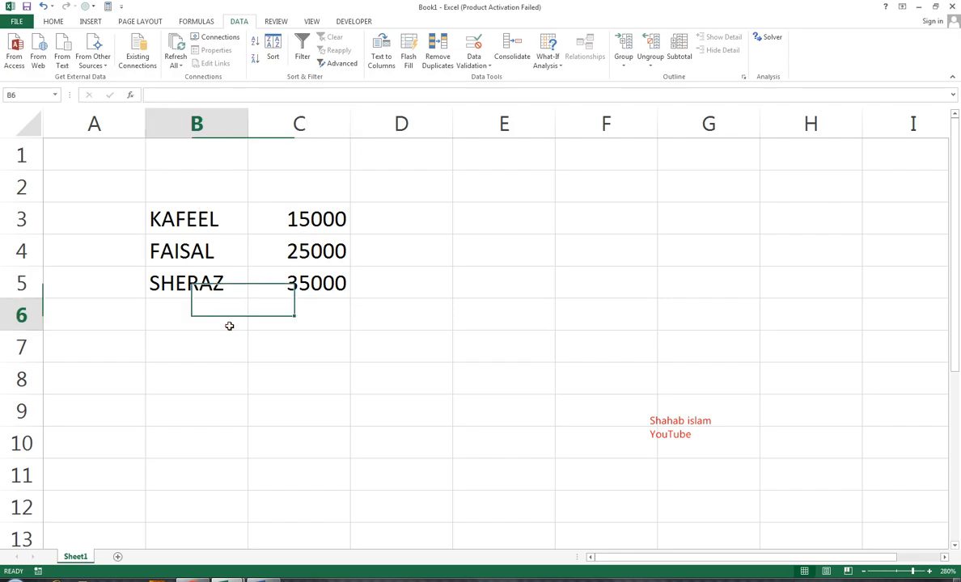
left_click(291, 315)
key("alt+equal")
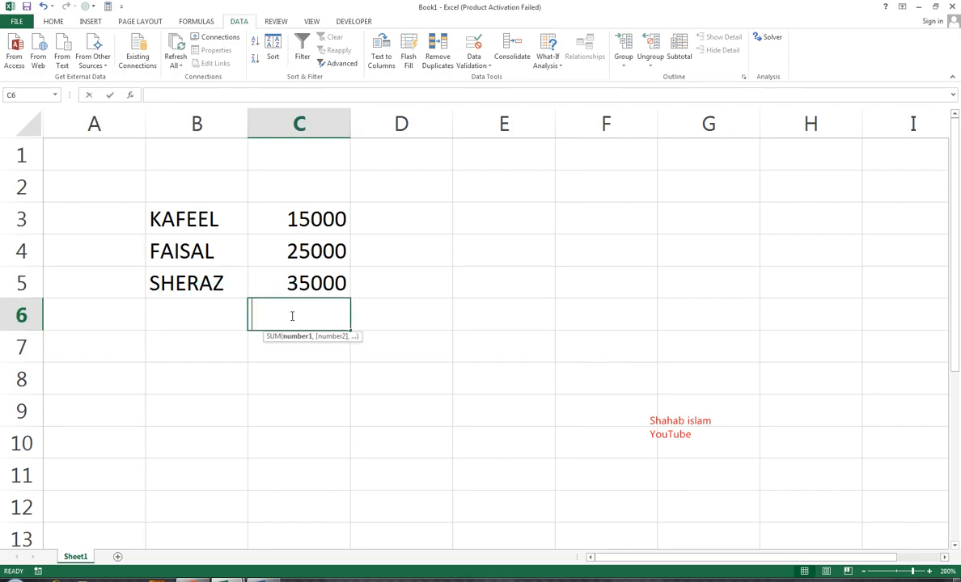
key("Return")
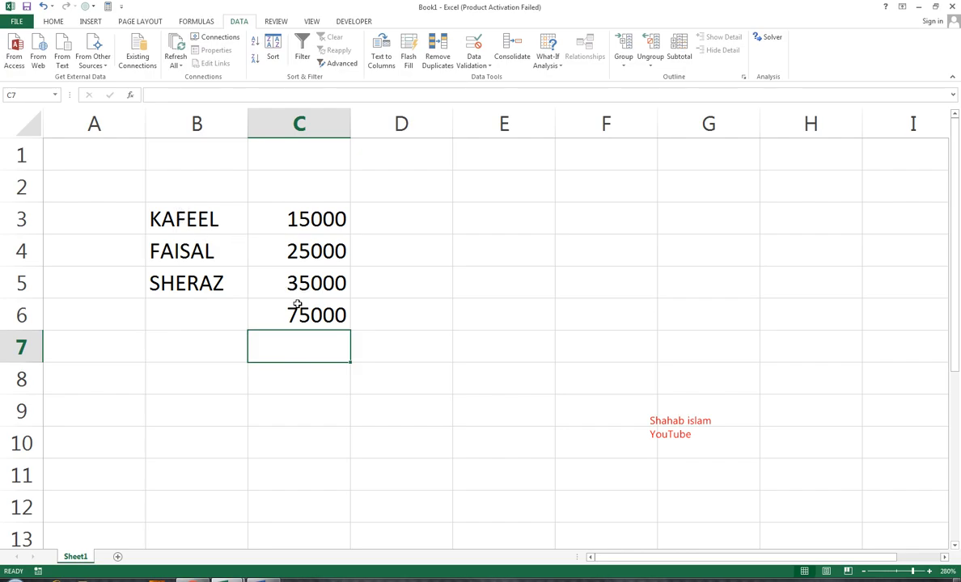
Step: Merge and center cells B2:C2 above the list and enter 2018 as the heading
left_click(206, 186)
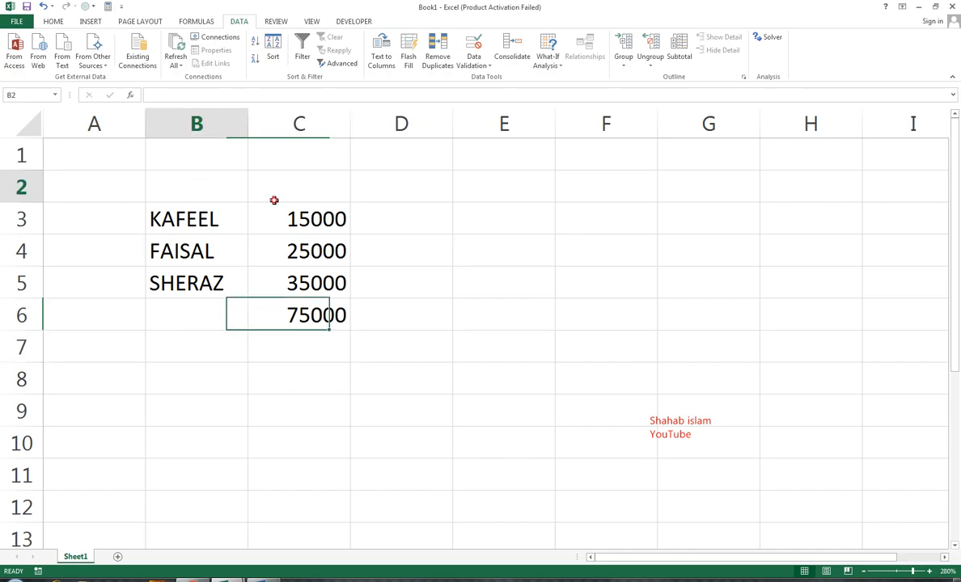
left_click_drag(206, 186, 274, 199)
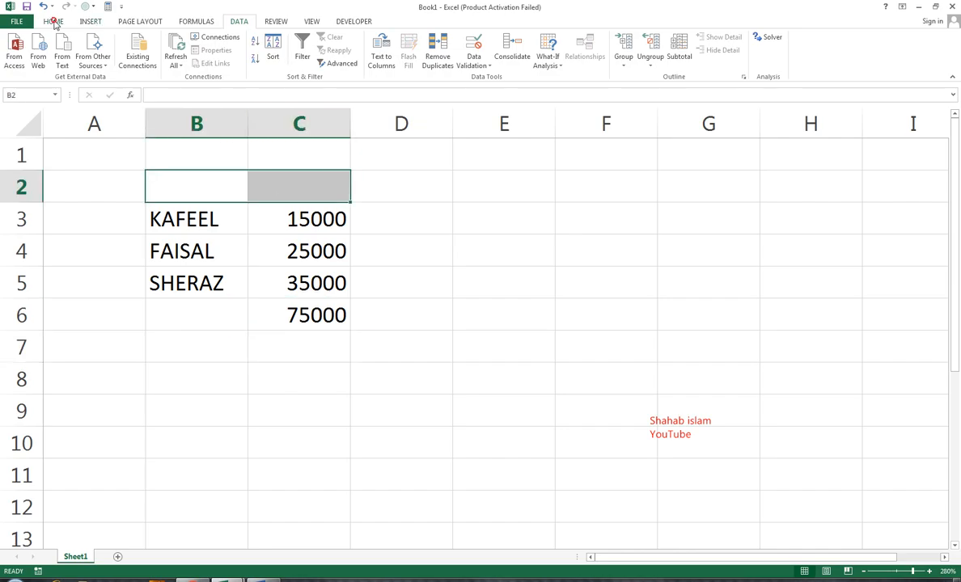
left_click(53, 22)
left_click(322, 59)
type("2018")
key("Return")
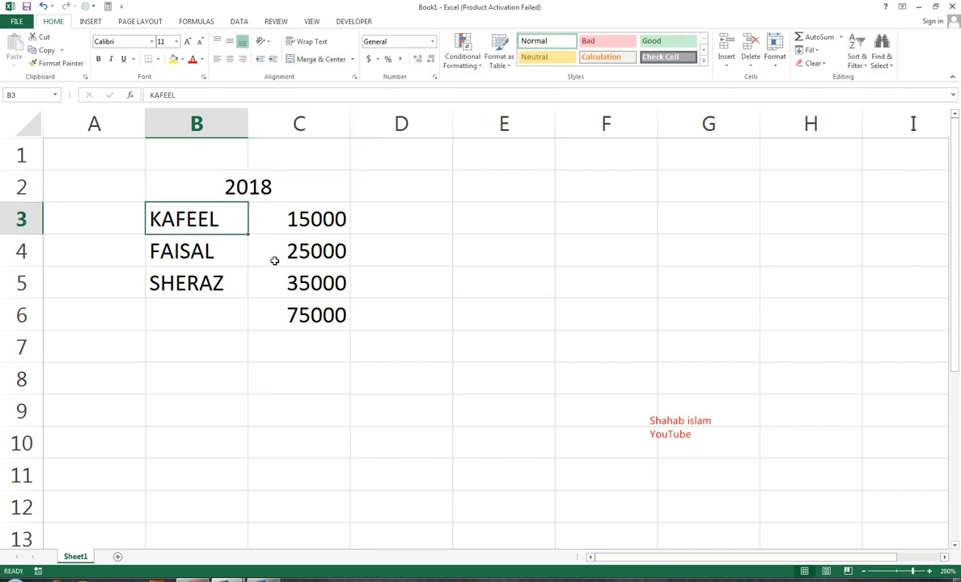
Step: Change the merged heading above the names and amounts to 2016
left_click(264, 187)
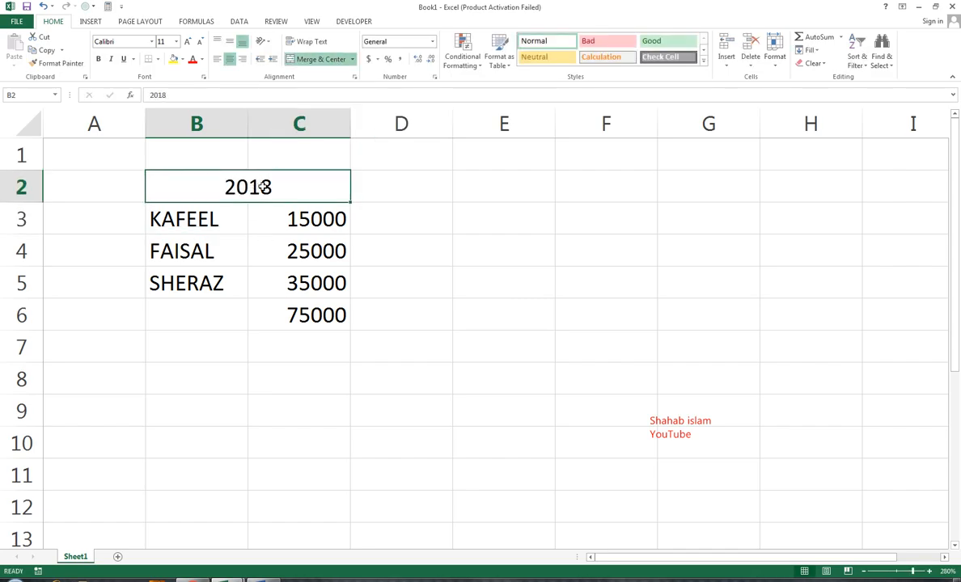
type("2016")
left_click(202, 317)
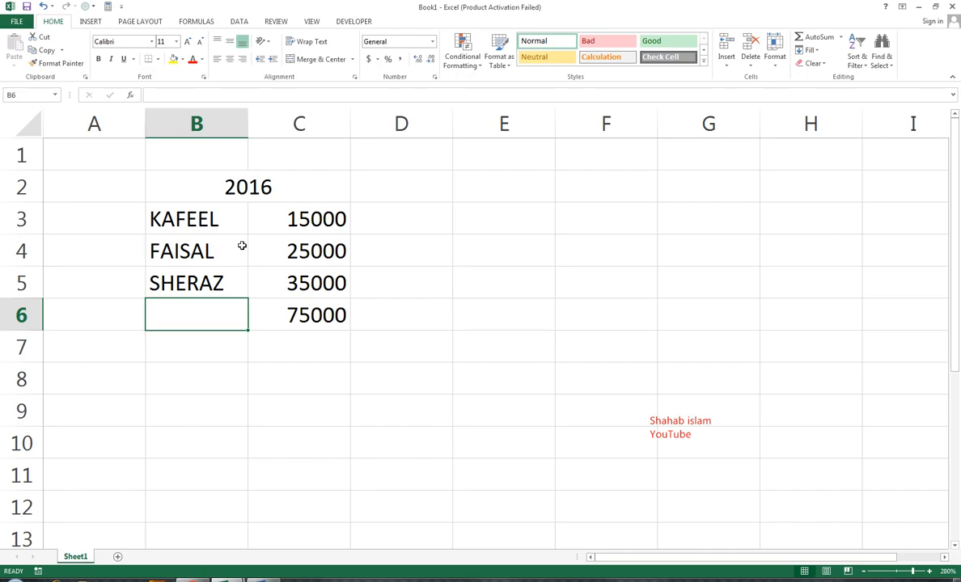
Step: Add a what-if scenario named 2017 in Scenario Manager with B3:C5 as the changing cells
left_click_drag(194, 209, 288, 293)
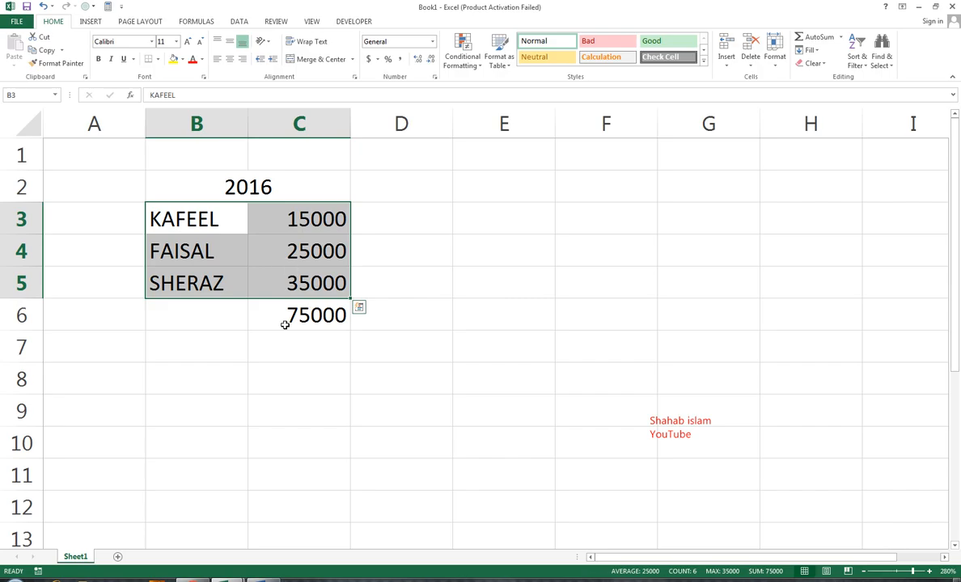
left_click(239, 21)
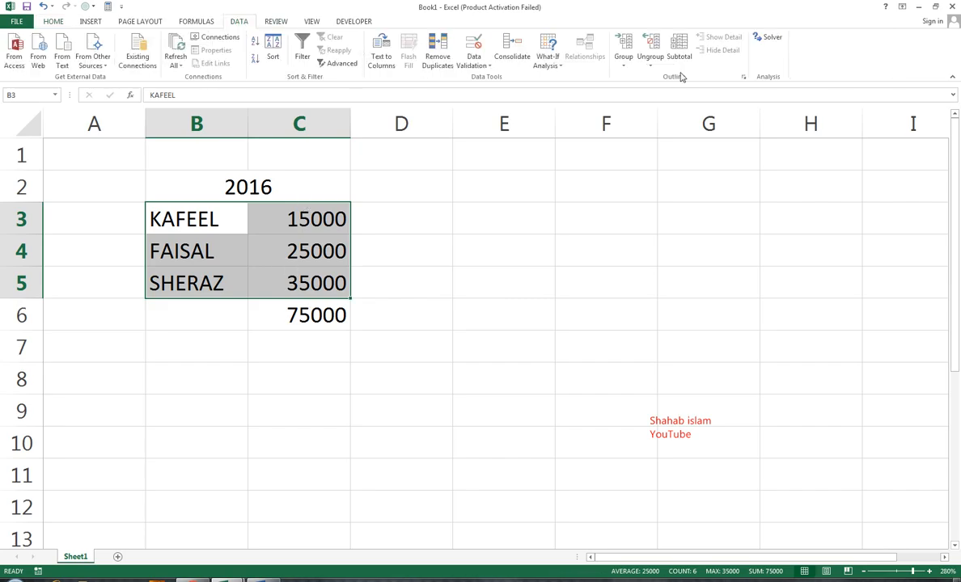
left_click(548, 63)
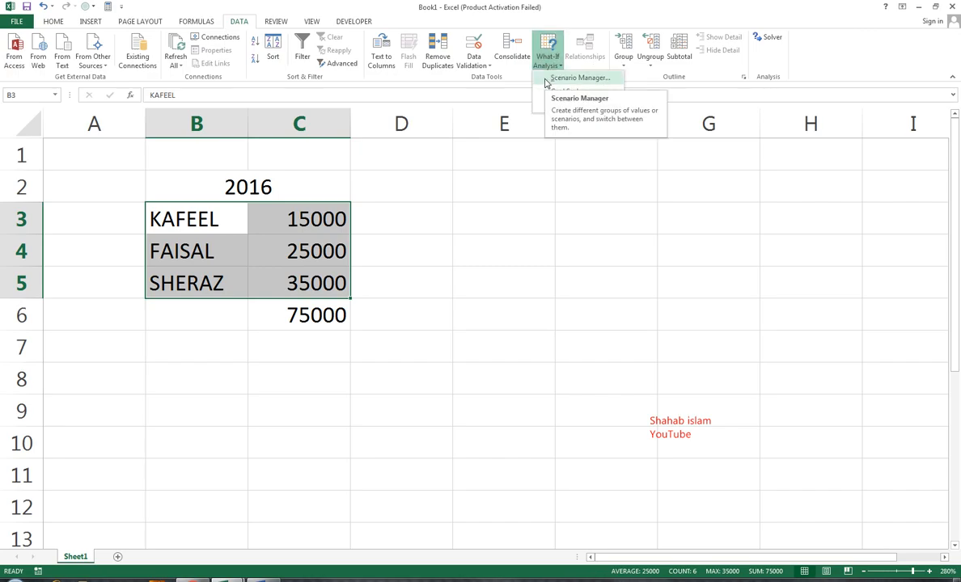
left_click(566, 77)
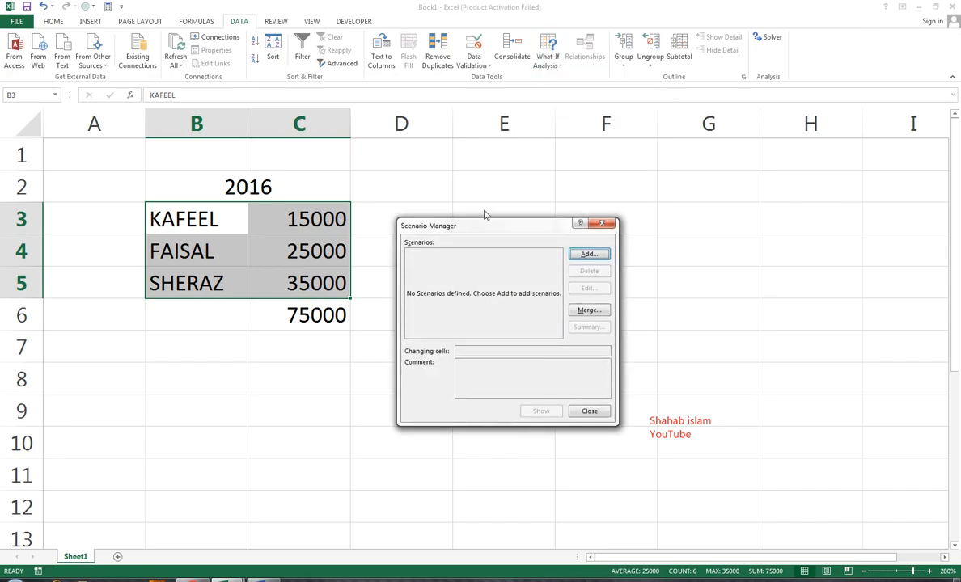
left_click(588, 255)
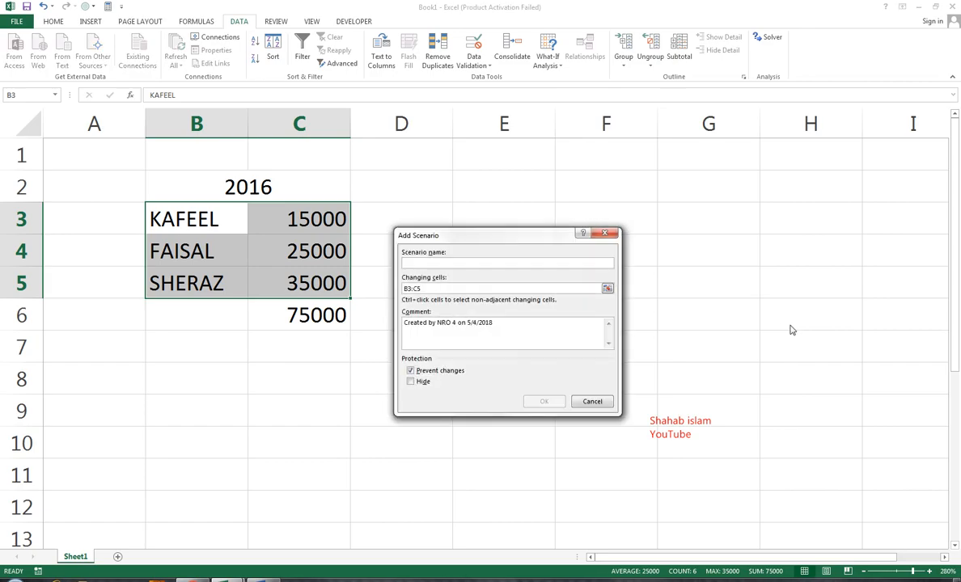
type("2017")
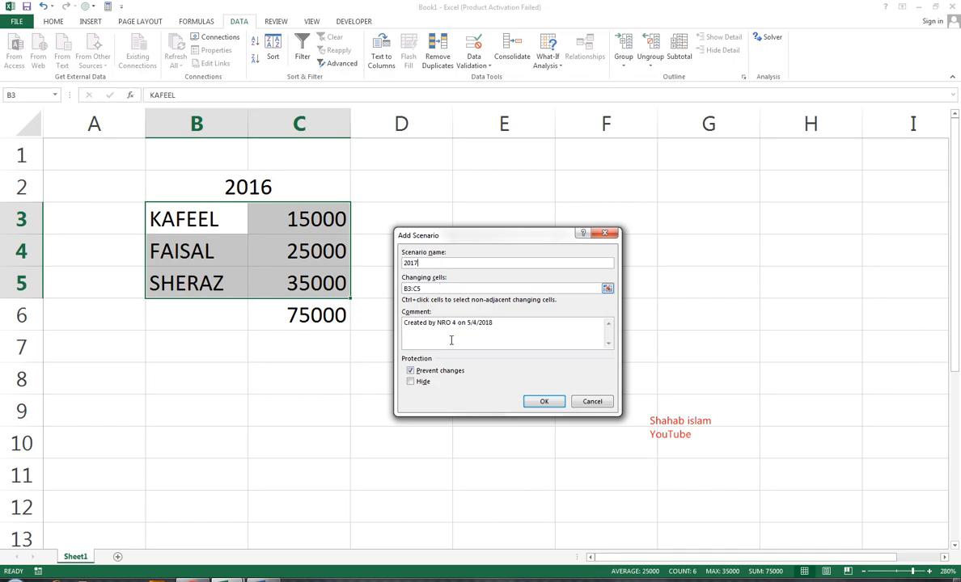
left_click(545, 404)
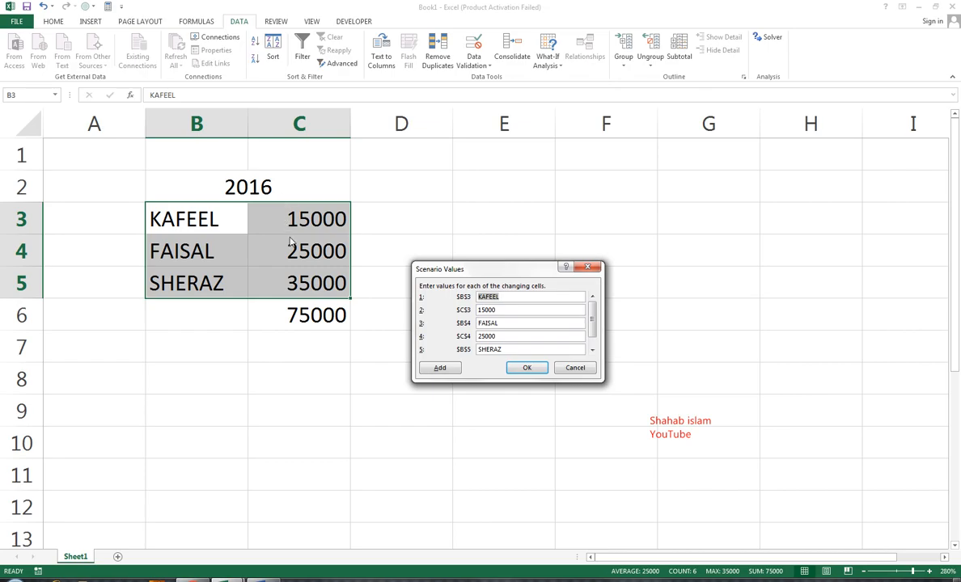
Step: Set the 2017 scenario values to 18000 for C3, 30000 for C4 and 36000 for C5
key("Tab")
type("18000")
key("Tab")
key("Tab")
type("30000")
key("Tab")
key("Tab")
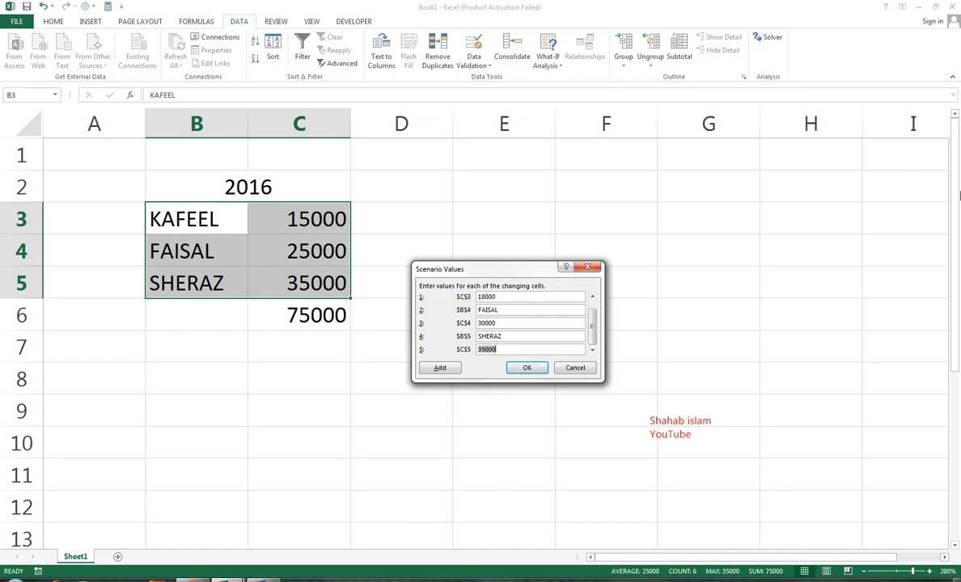
type("36000")
Step: Add a second scenario named 2018 for the same changing cells B3:C5
left_click(434, 368)
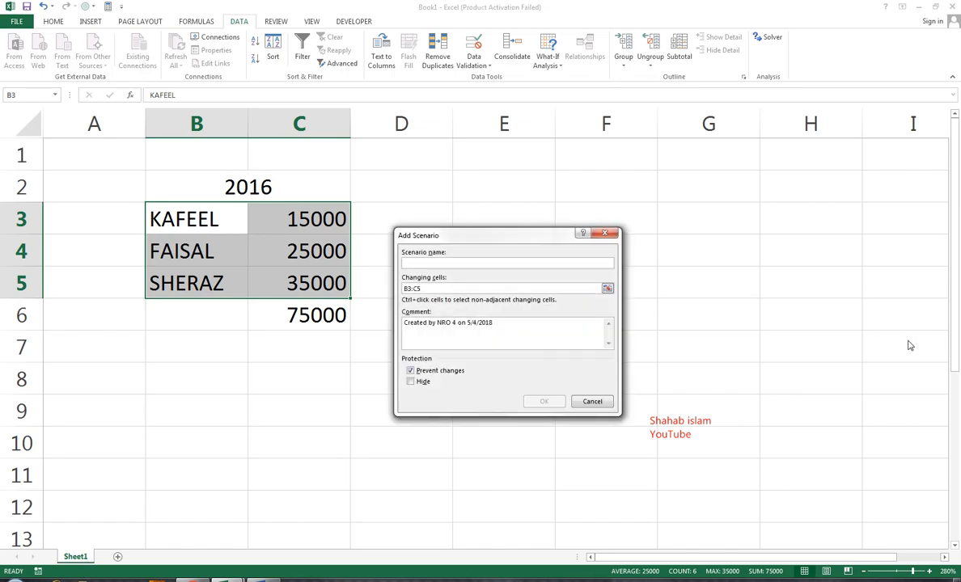
type("2018")
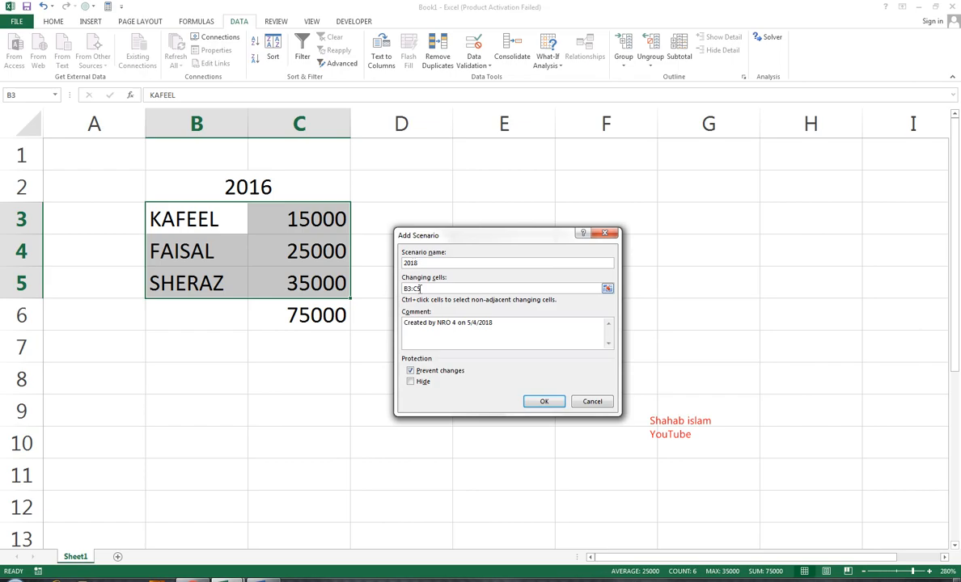
left_click(534, 402)
Step: Set the 2018 scenario values to 20000 for C3, 32000 for C4 and 38000 for C5, and save the scenario
double_click(569, 311)
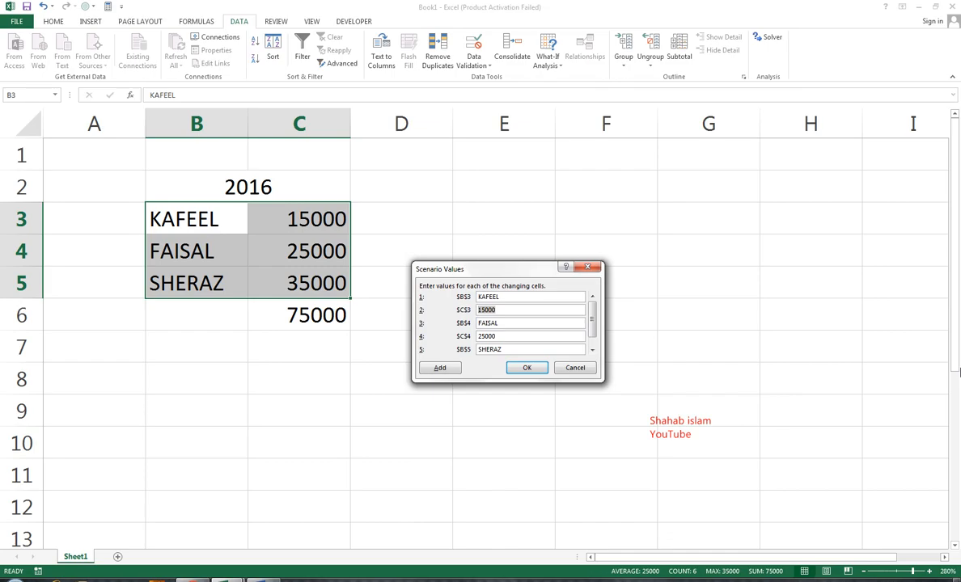
type("20000")
key("Tab")
key("Tab")
type("320000")
key("BackSpace")
key("Tab")
key("Tab")
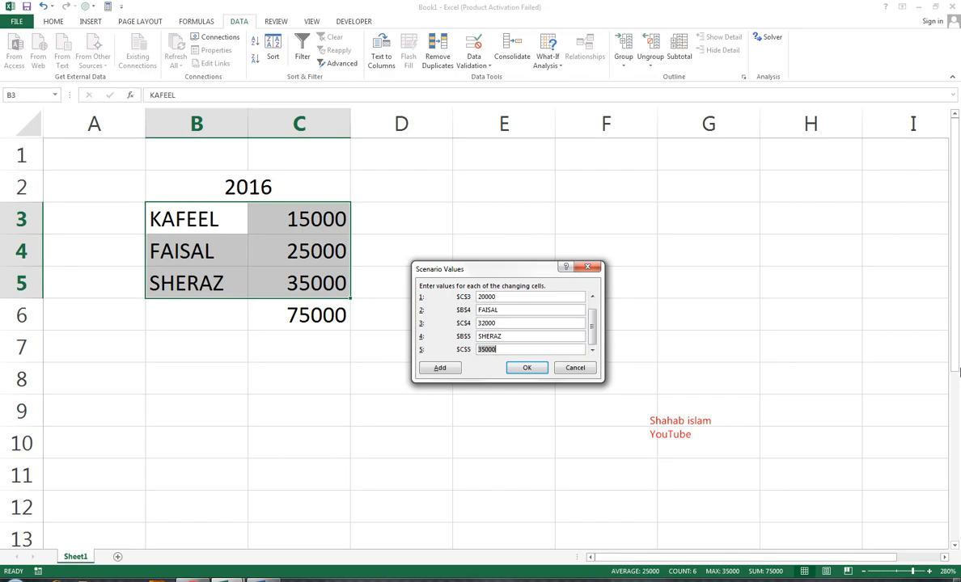
type("8000")
left_click(524, 369)
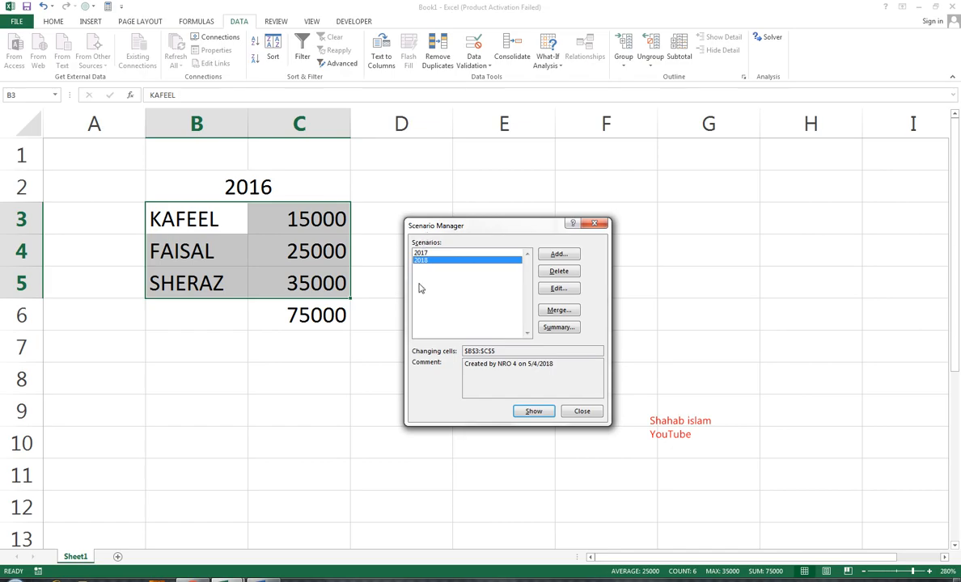
Step: Generate a Scenario summary report of both scenarios with total cell C6 as the result cell
left_click(567, 257)
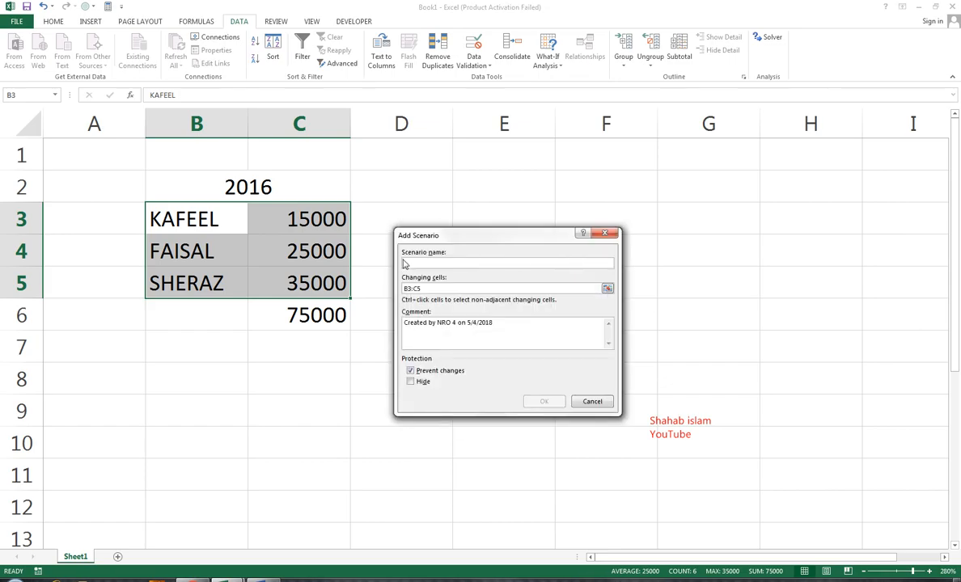
left_click(591, 401)
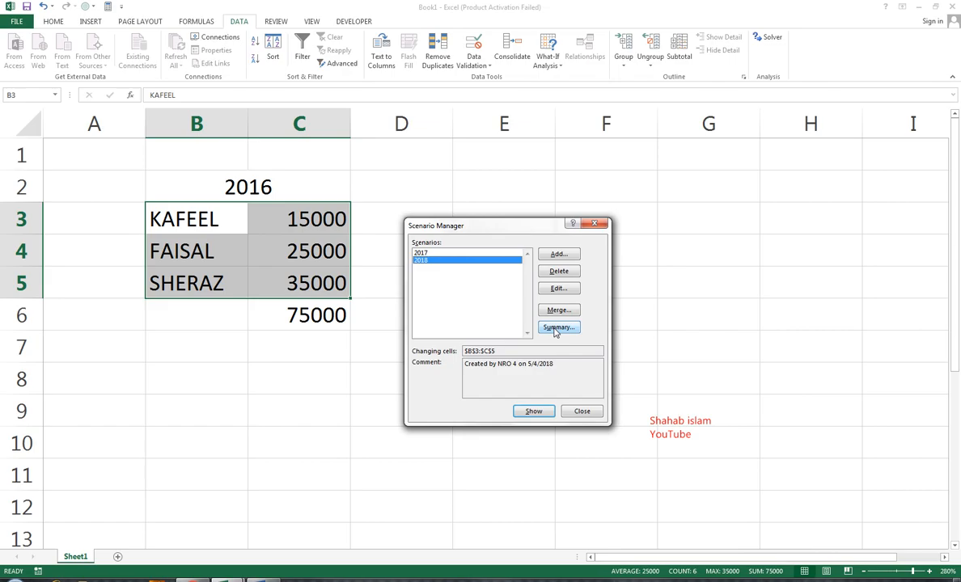
left_click(557, 328)
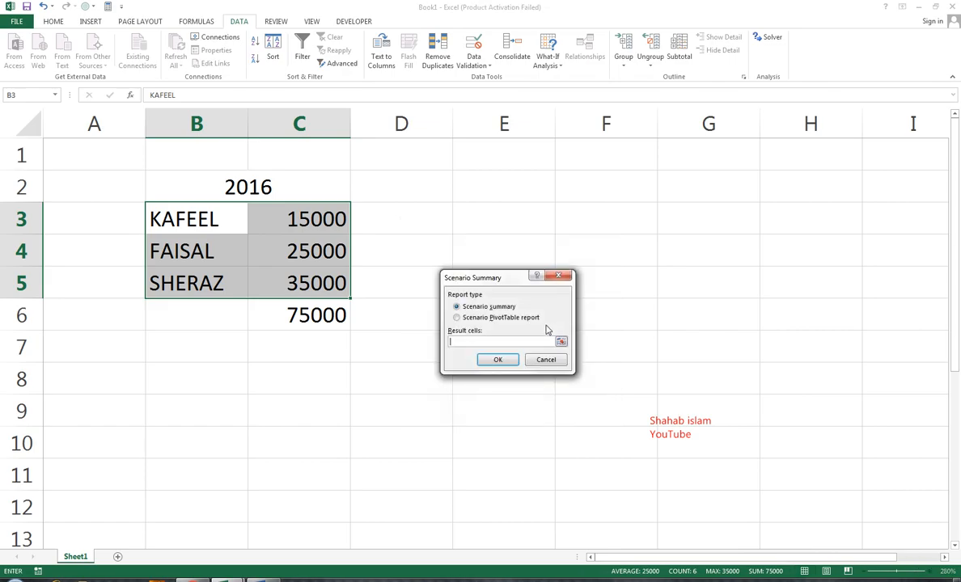
left_click(488, 317)
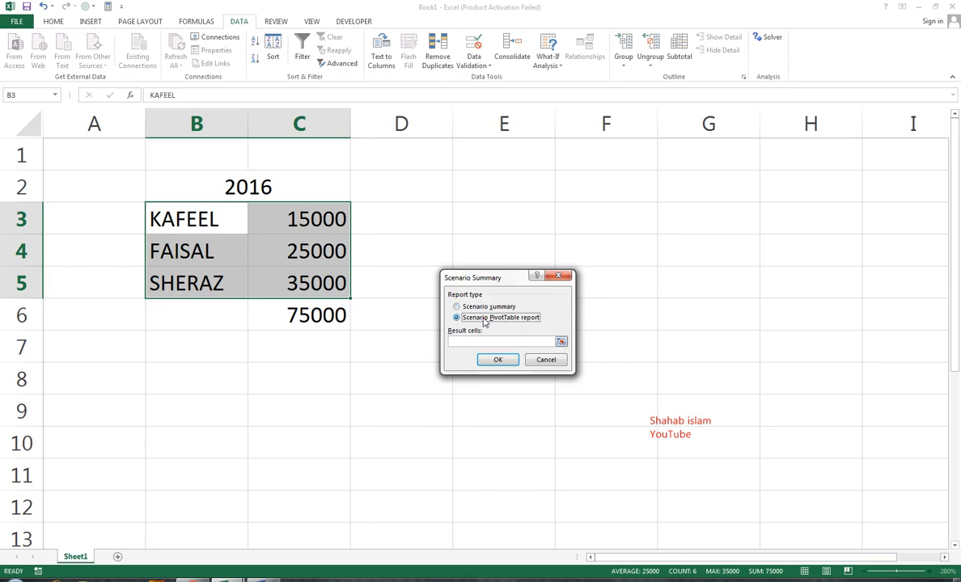
left_click(459, 310)
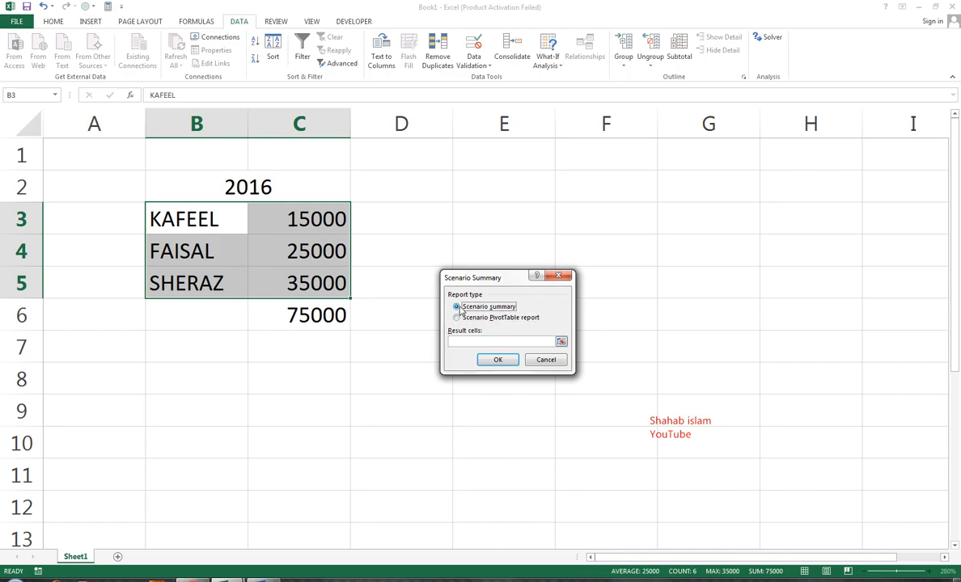
left_click(454, 340)
left_click(301, 315)
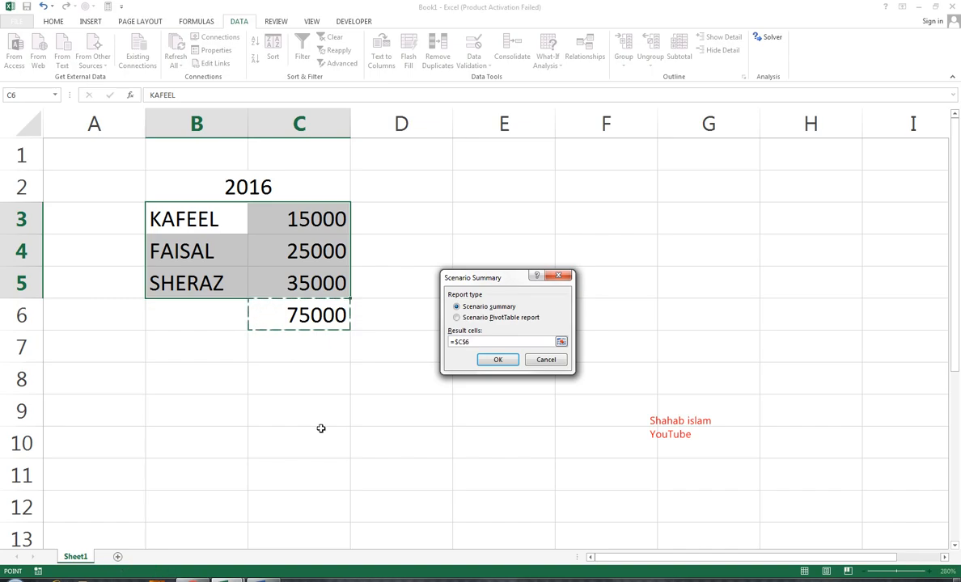
left_click(491, 361)
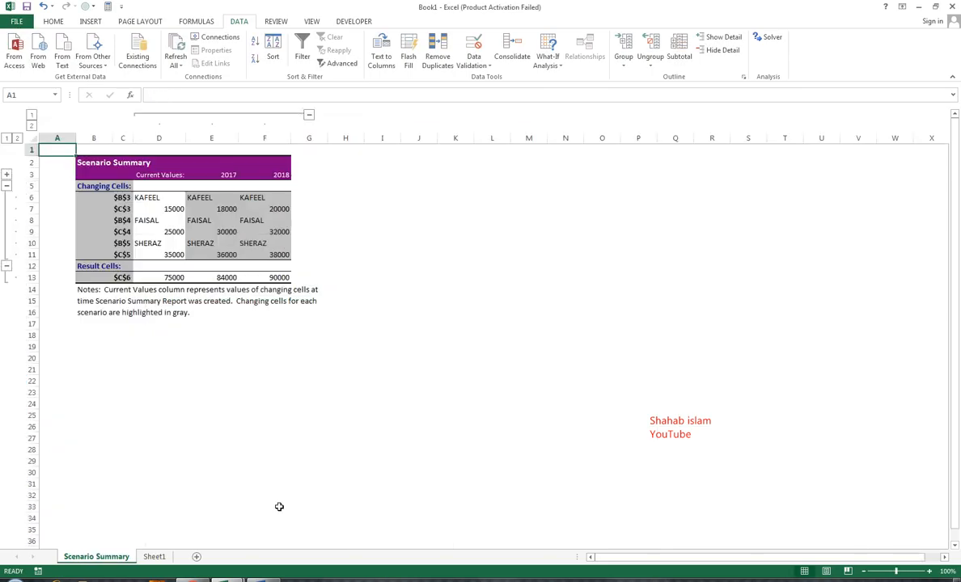
Step: Compare the Sheet1 table with the Scenario Summary sheet and zoom the summary to range A1:H18
left_click(153, 557)
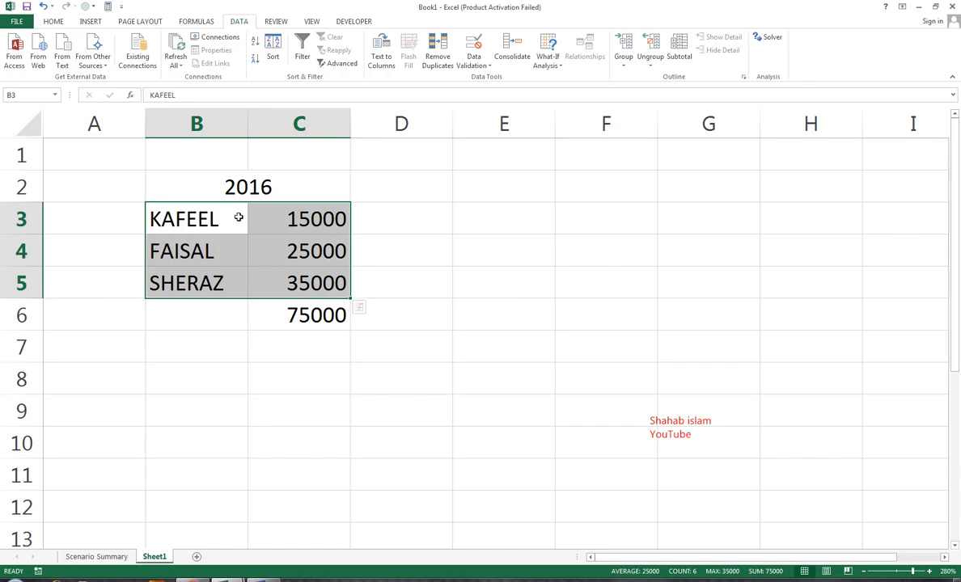
left_click(109, 557)
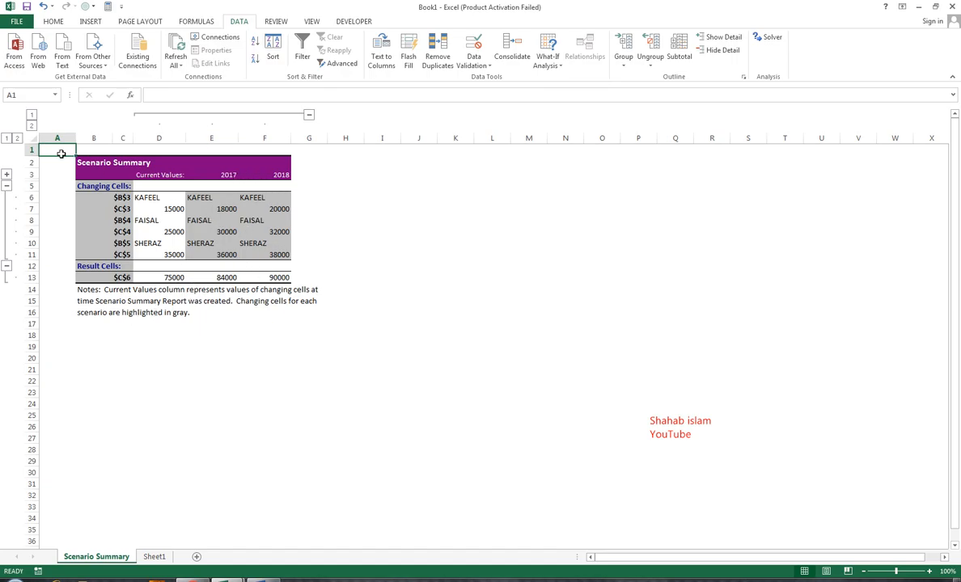
left_click_drag(62, 152, 335, 337)
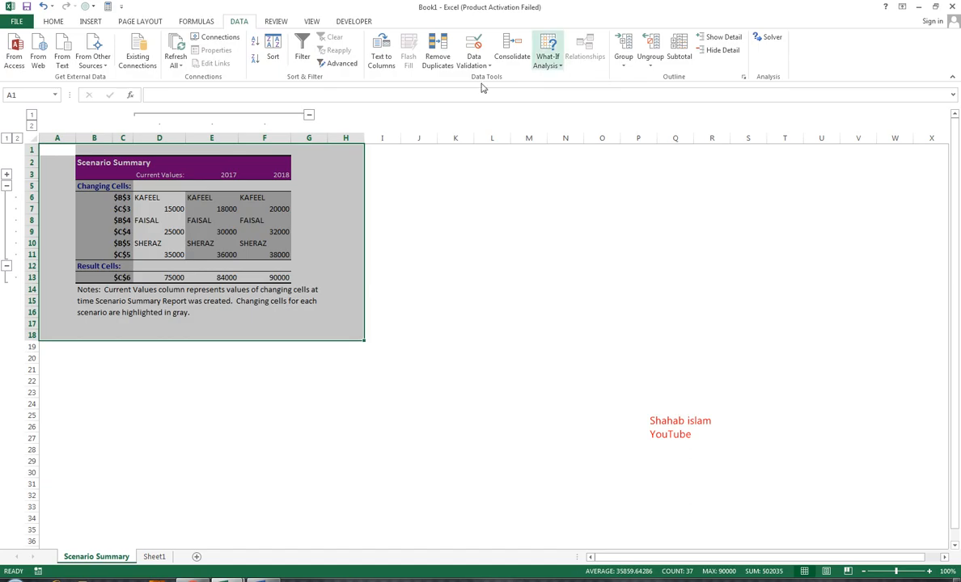
left_click(311, 22)
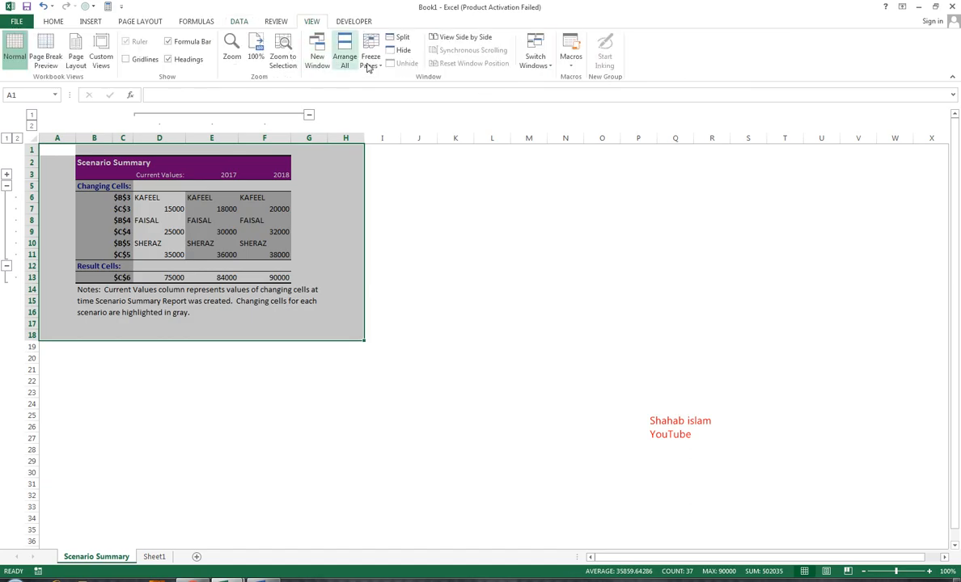
left_click(282, 49)
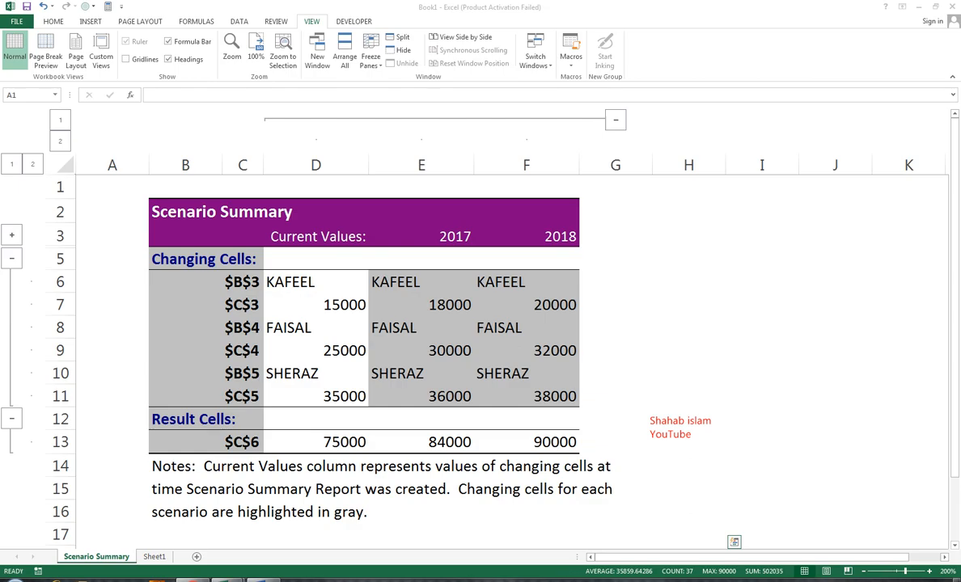
left_click(735, 542)
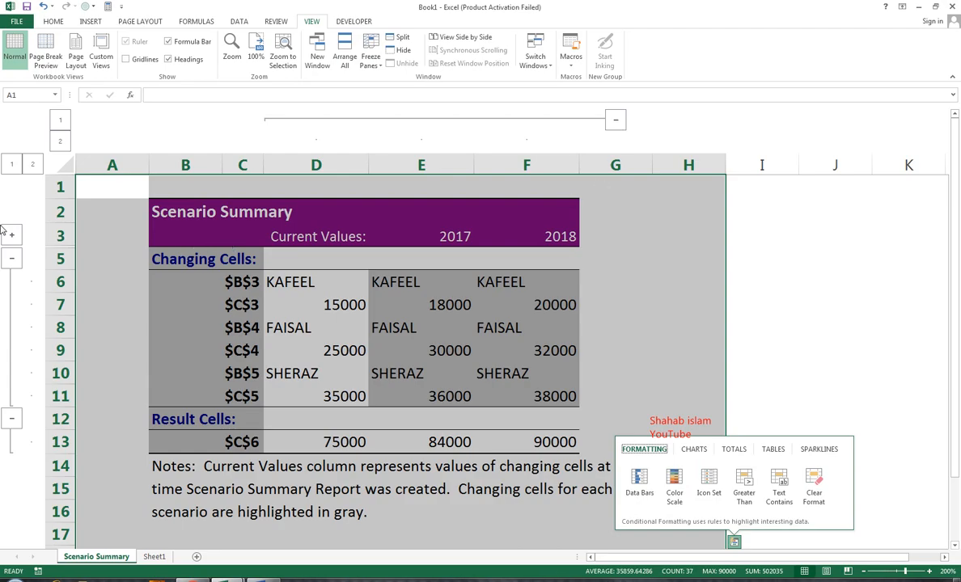
left_click(580, 302)
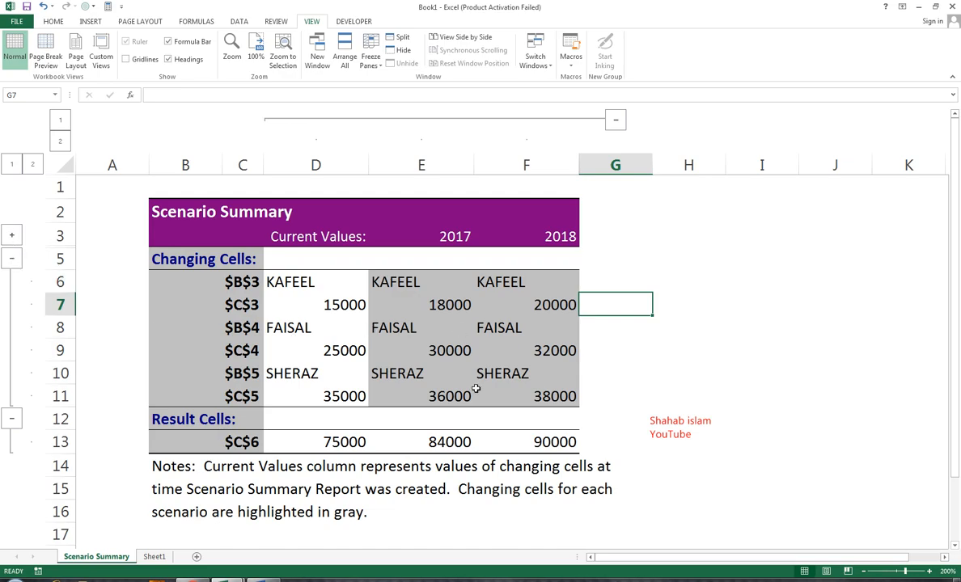
Step: Collapse and expand the summary's Changing Cells group and reveal the scenario comments row above it
left_click(12, 258)
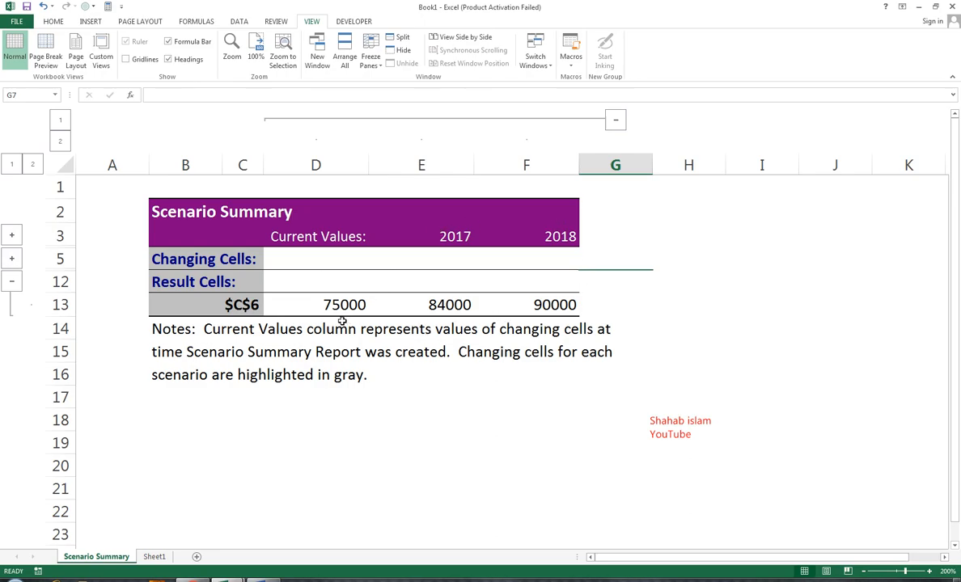
left_click(12, 258)
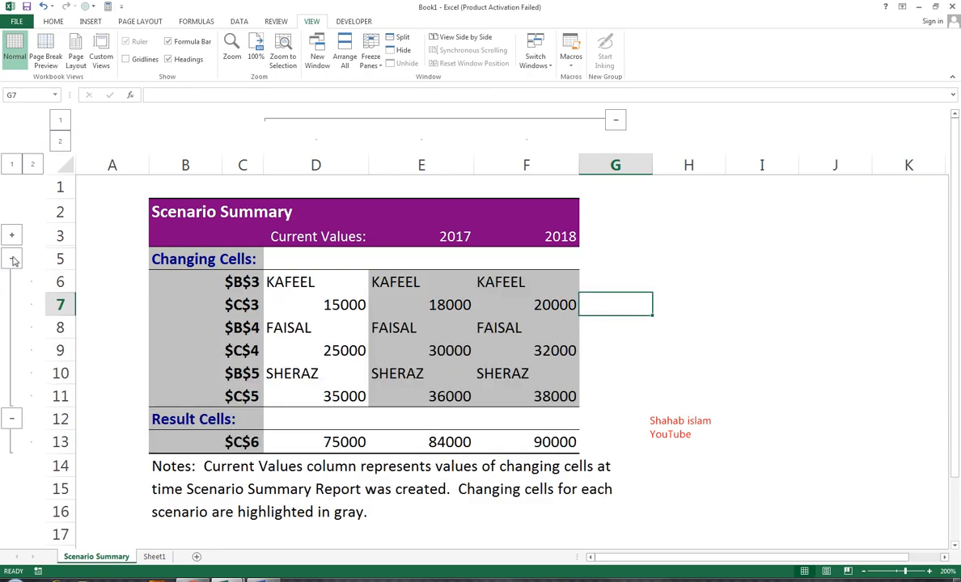
left_click(12, 236)
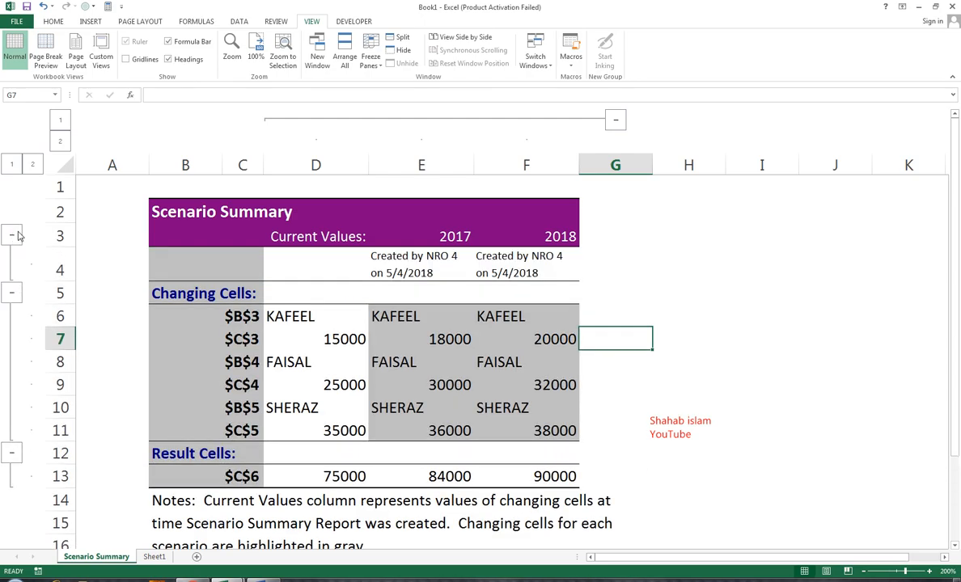
left_click(14, 235)
left_click(12, 260)
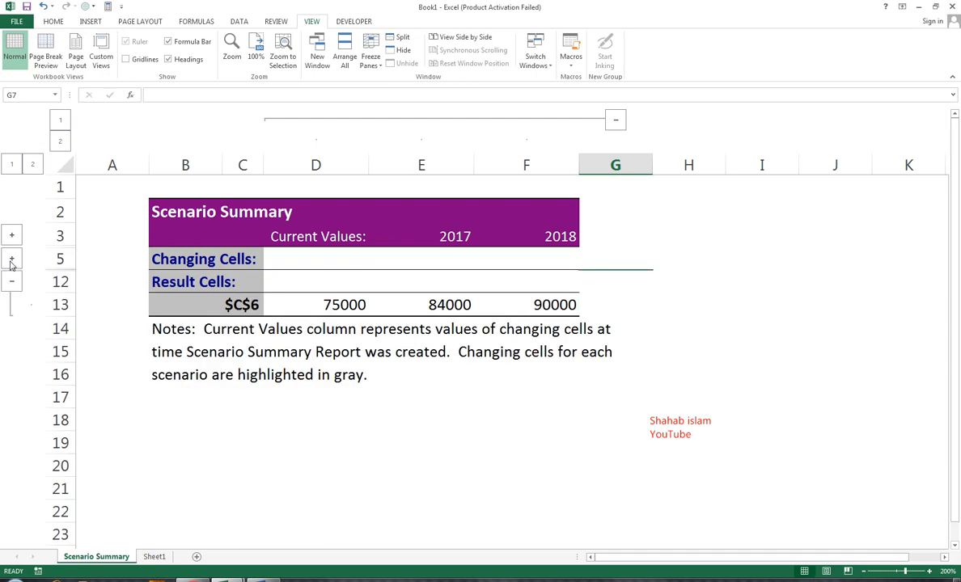
left_click(12, 236)
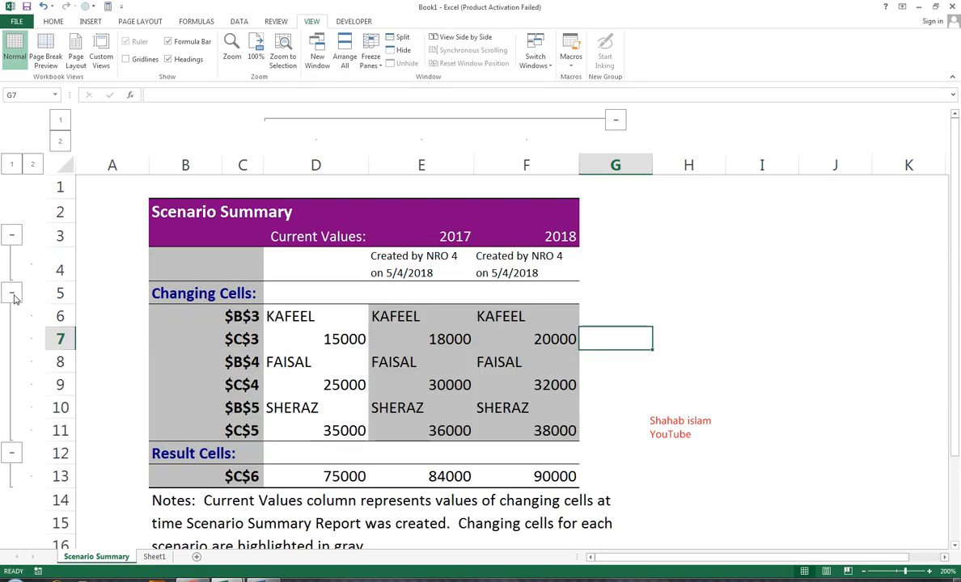
left_click(612, 317)
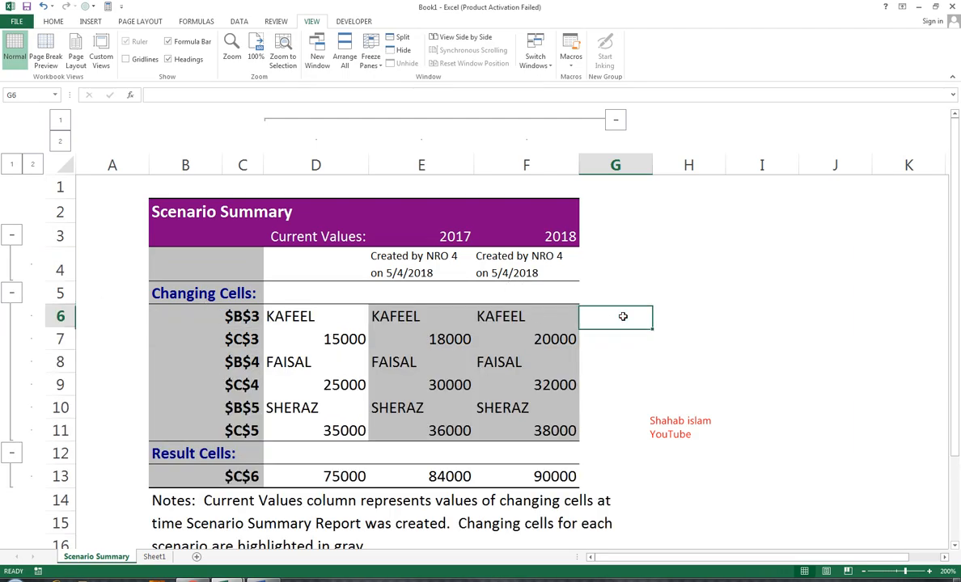
Step: Review the 2018 scenario's edit settings in Scenario Manager from Sheet1, and close the manager
left_click(158, 557)
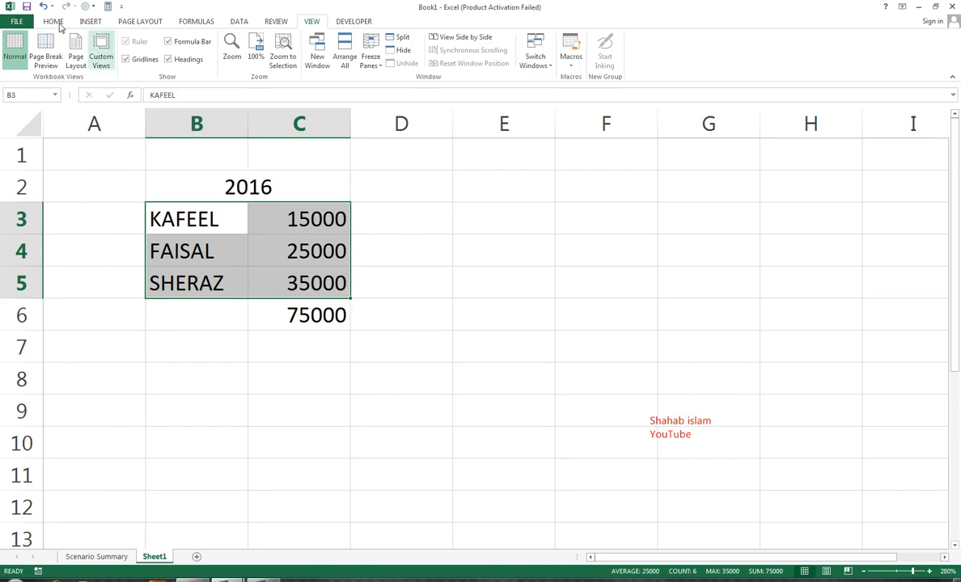
left_click(240, 22)
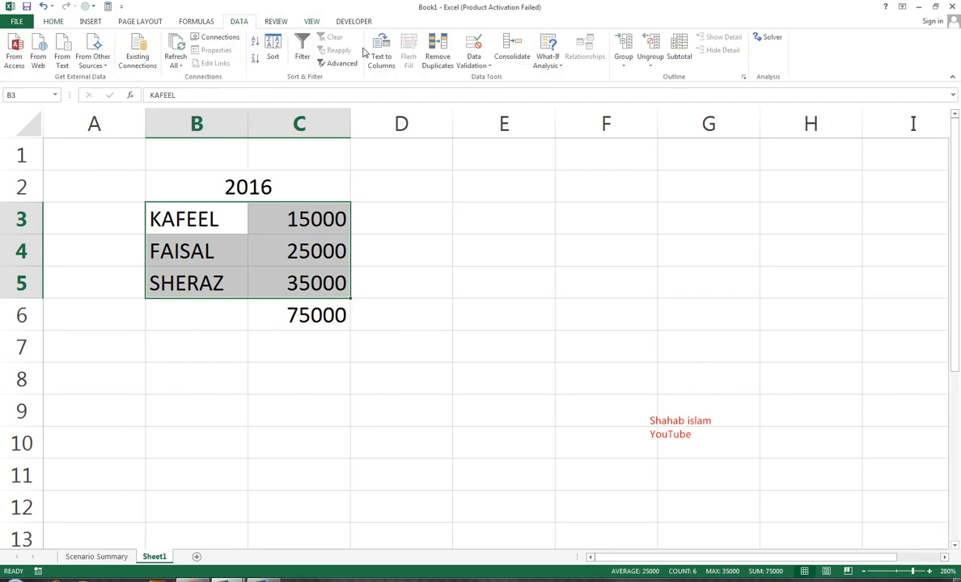
left_click(548, 61)
left_click(576, 78)
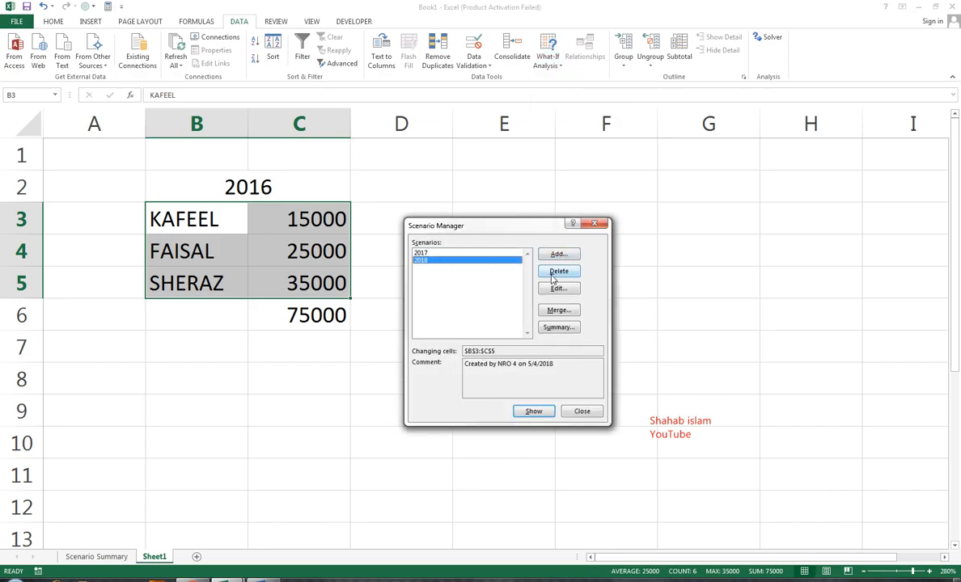
left_click(556, 289)
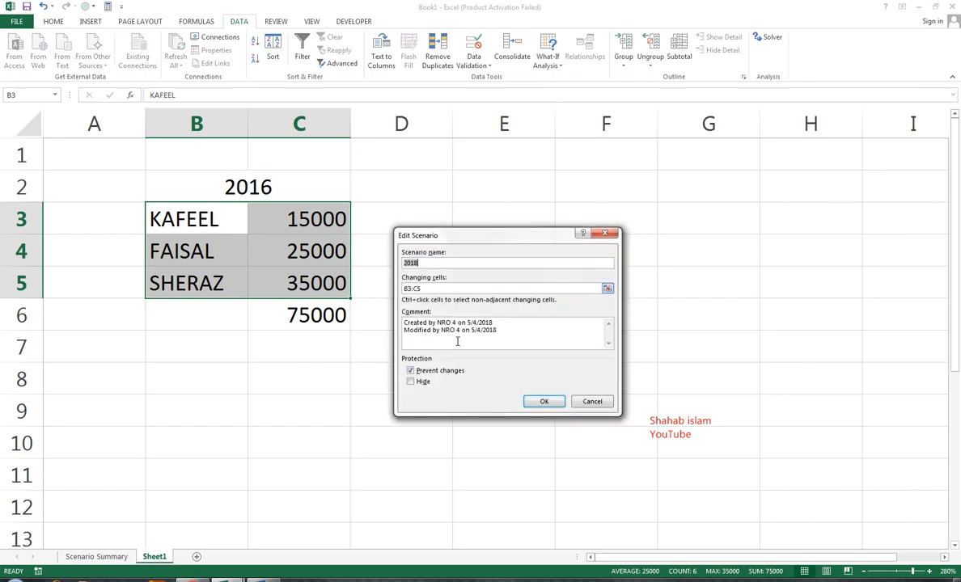
left_click(595, 402)
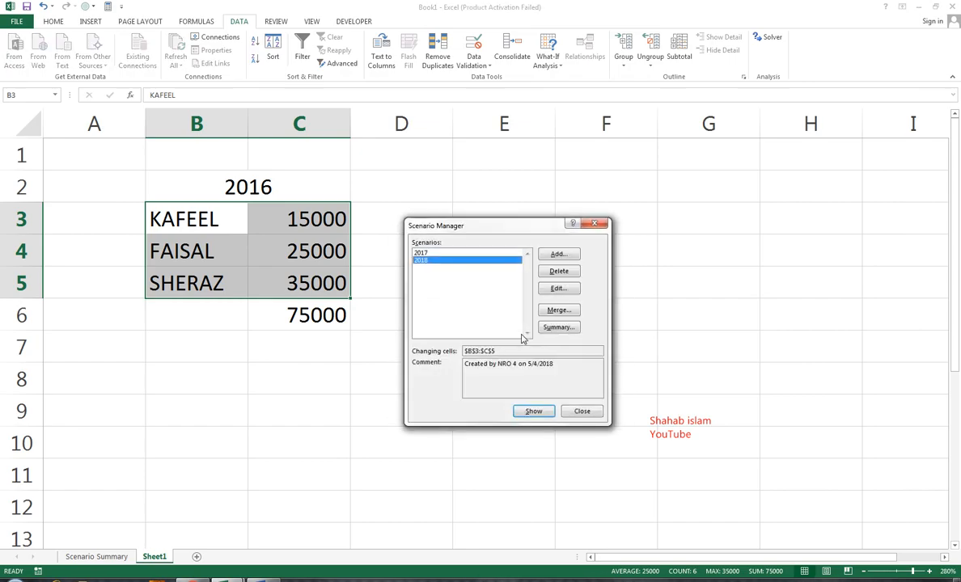
left_click(581, 411)
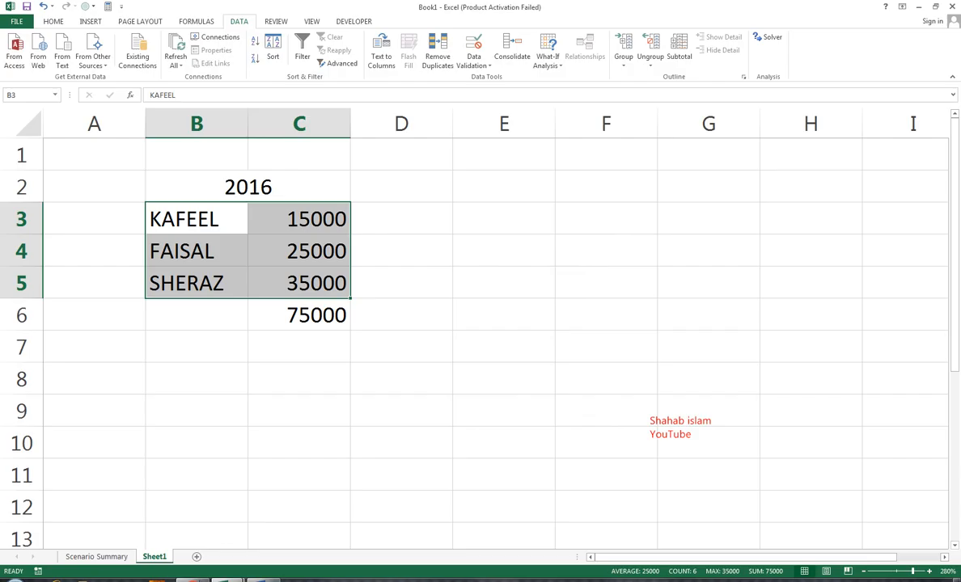